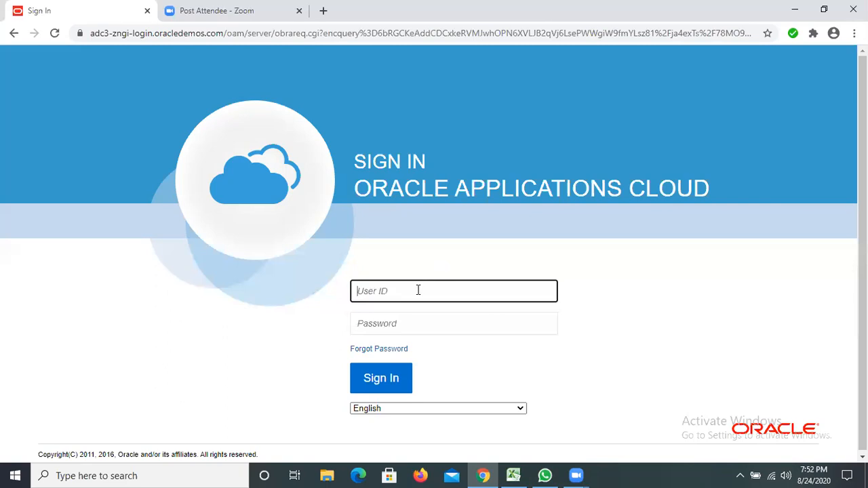
# Step: Sign in to Oracle Applications Cloud with the account's user ID and password
pyautogui.write('c')
pyautogui.press('BackSpace')
pyautogui.write('R')
pyautogui.press('BackSpace')
pyautogui.click(414, 325)
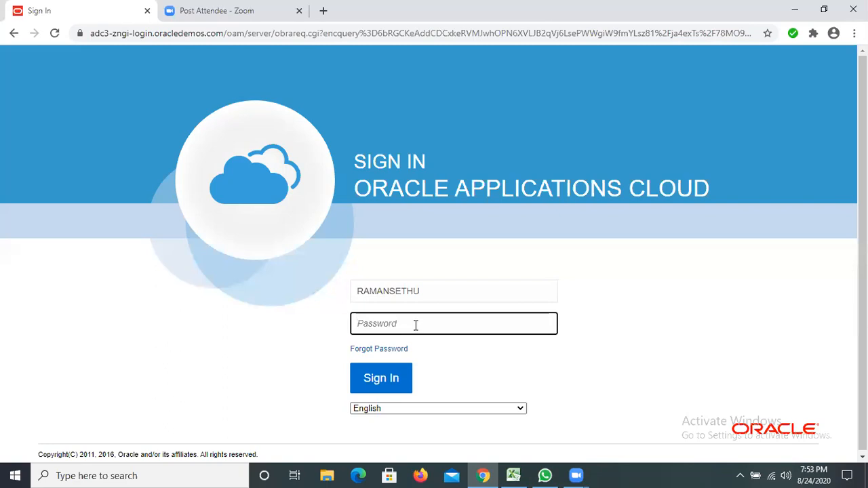
pyautogui.write('••••••••')
pyautogui.click(378, 384)
pyautogui.click(381, 379)
pyautogui.click(381, 379)
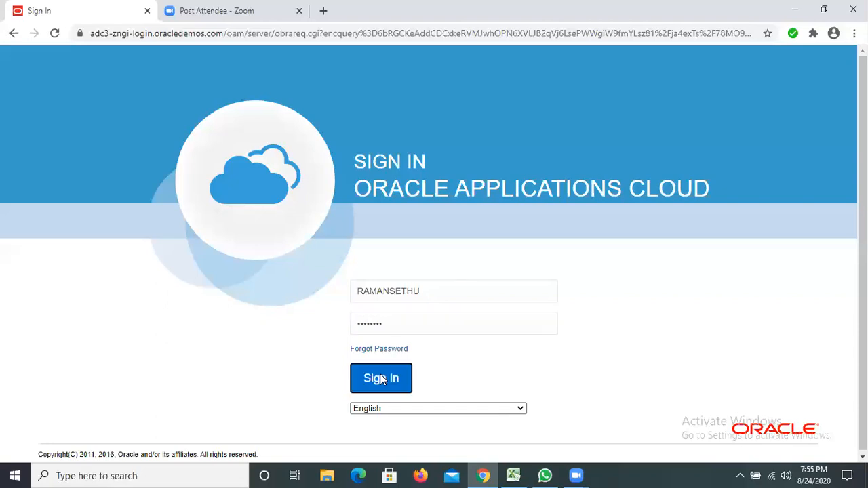
pyautogui.click(381, 379)
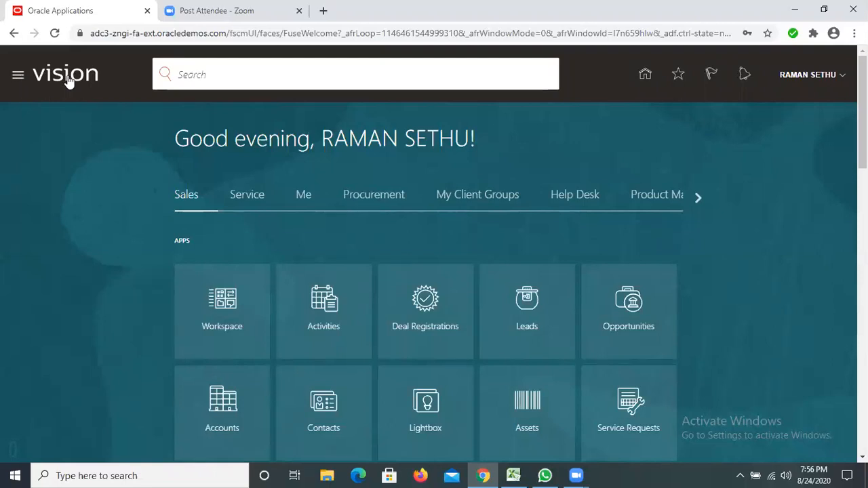
# Step: Open the Security Console from the Tools group of applications
pyautogui.click(18, 77)
pyautogui.scroll(-2, 87, 339)
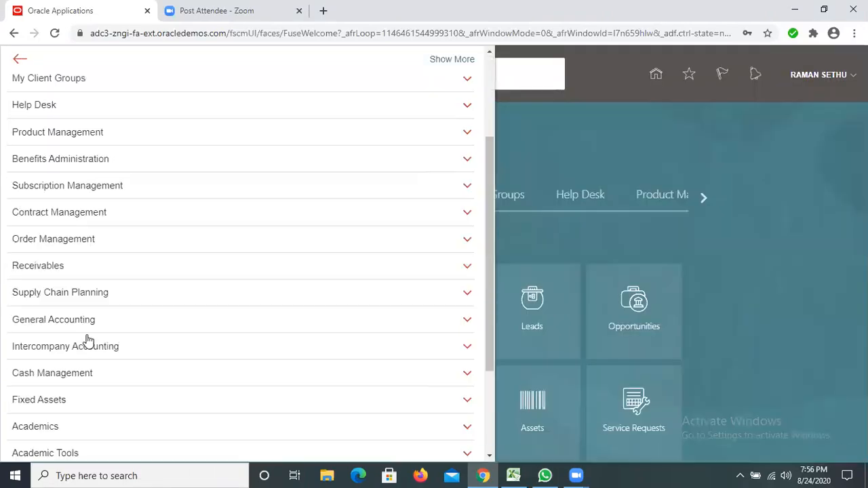
pyautogui.scroll(-2, 53, 370)
pyautogui.click(53, 370)
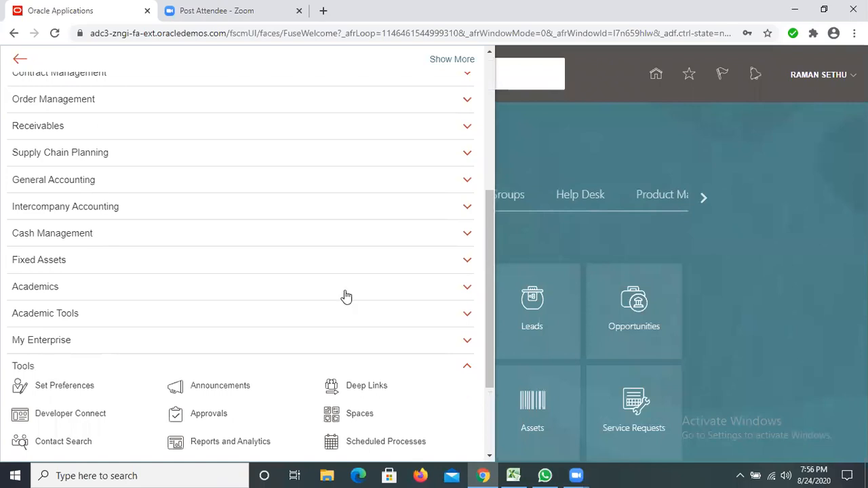
pyautogui.scroll(-2, 346, 297)
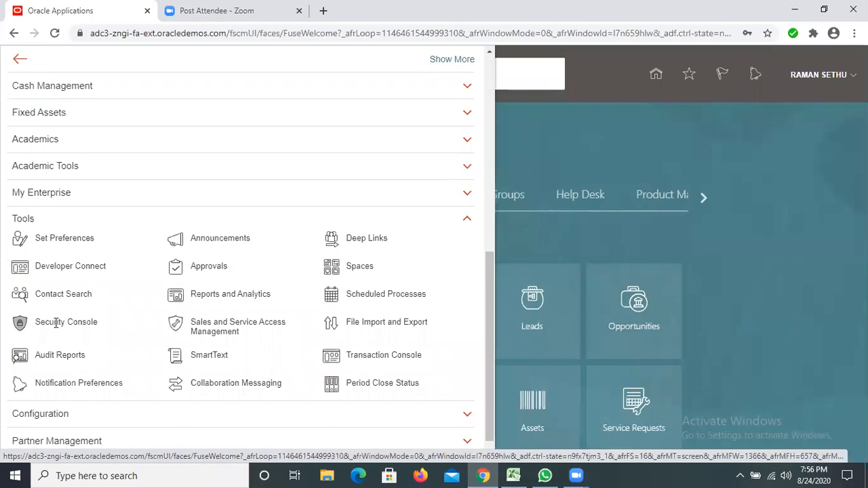
pyautogui.click(56, 323)
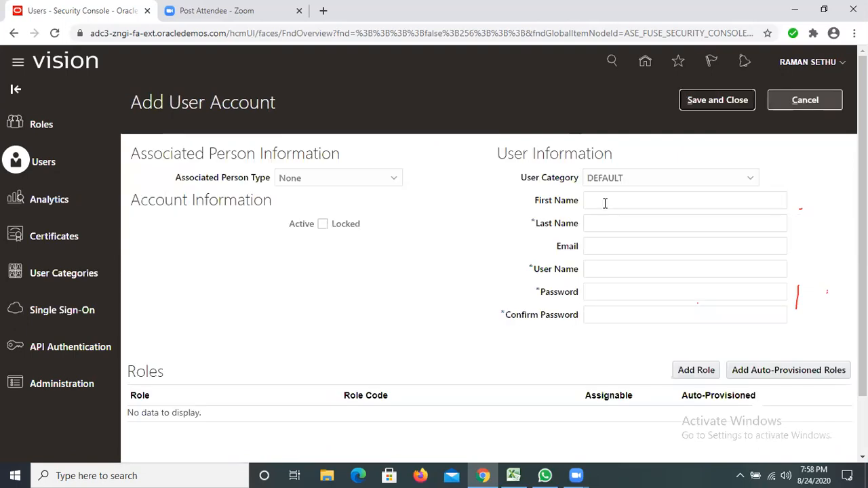
# Step: Enter TRAINBUDDY as the first name and P as the last name of the new user account
pyautogui.click(604, 200)
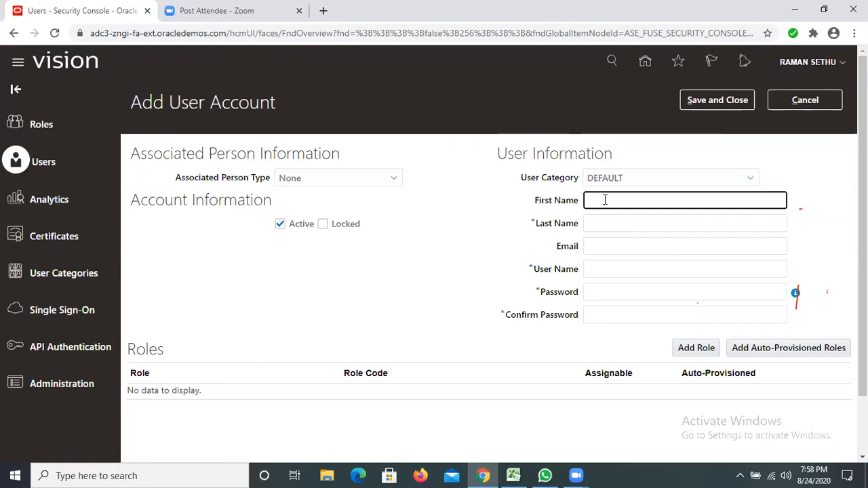
pyautogui.write('bu')
pyautogui.press('BackSpace')
pyautogui.press('BackSpace')
pyautogui.write('TRAINBUDDY')
pyautogui.press('BackSpace')
pyautogui.press('BackSpace')
pyautogui.press('BackSpace')
pyautogui.press('BackSpace')
pyautogui.press('BackSpace')
pyautogui.press('BackSpace')
pyautogui.press('BackSpace')
pyautogui.press('BackSpace')
pyautogui.write('AINBUDDY')
pyautogui.click(623, 215)
pyautogui.write('P')
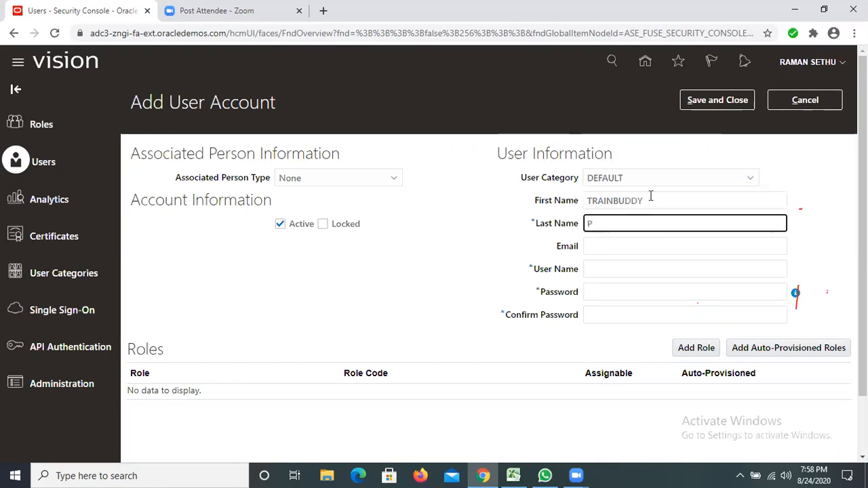
# Step: Replace the first name with TRAIN and the last name with BUDDY for the new user account
pyautogui.doubleClick(651, 196)
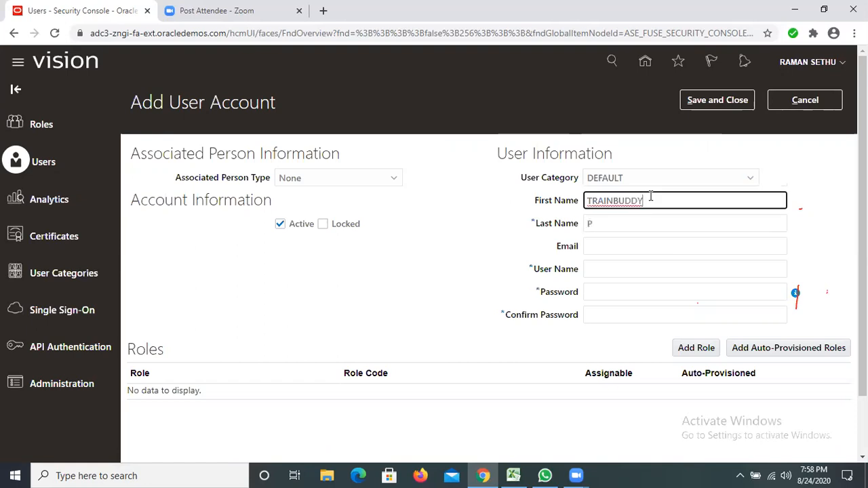
pyautogui.write('TRAIN')
pyautogui.click(605, 218)
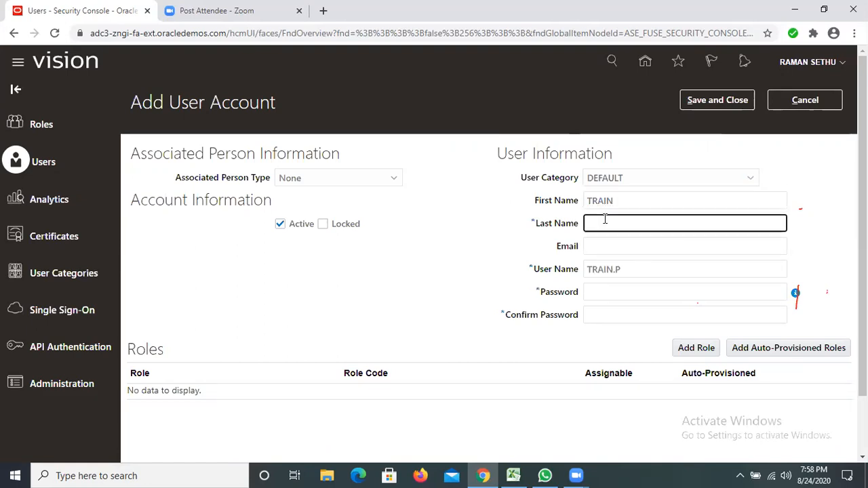
pyautogui.write('BUDDY')
# Step: Change the new account's user name to TRAINBUDDY, without a dot
pyautogui.click(633, 269)
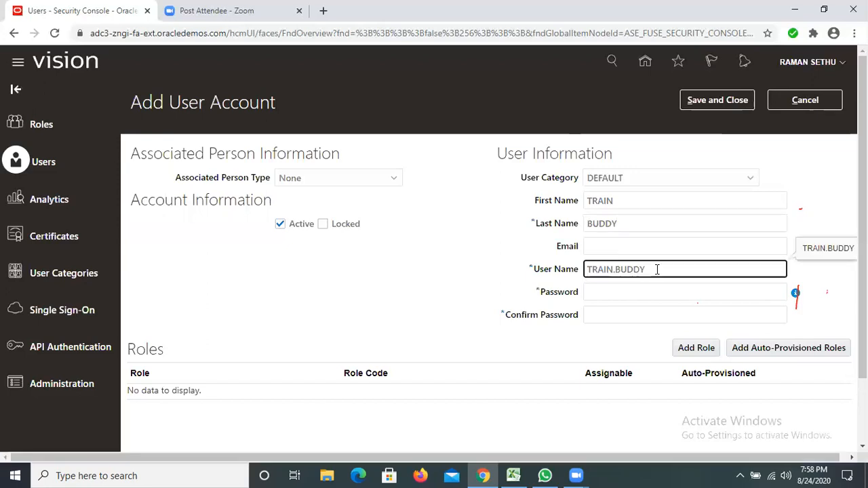
pyautogui.hotkey('ctrl', 'a')
pyautogui.write('TRAINBUDDY')
# Step: Enter the new account's password and repeat it in the password confirmation
pyautogui.click(620, 289)
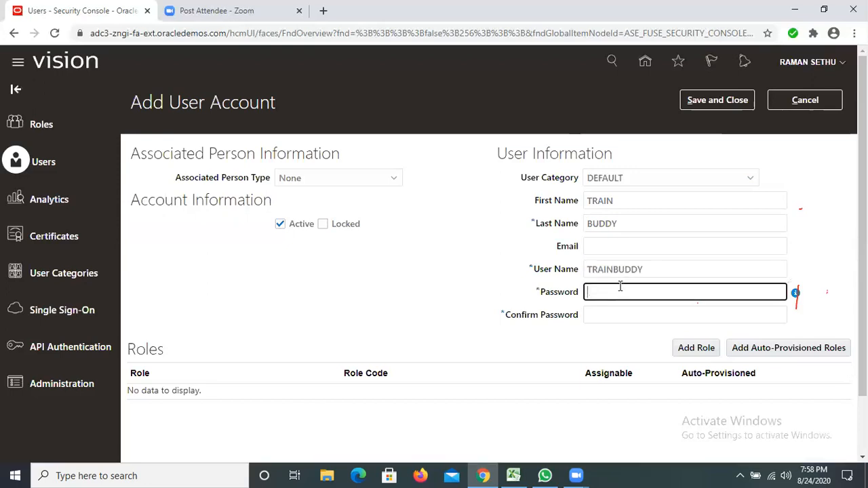
pyautogui.write('Welcome1')
pyautogui.click(619, 316)
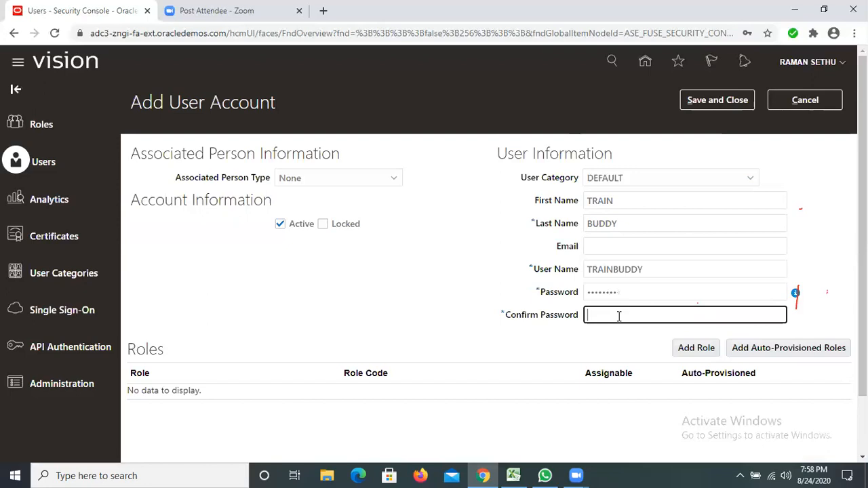
pyautogui.write('Welcome1')
# Step: Add the Application Implementation Consultant role with code ORA_ASM_APPLICATION_IMPLEMENTATION_CONSULTANT_JOB to the new user and close the role dialog
pyautogui.click(696, 349)
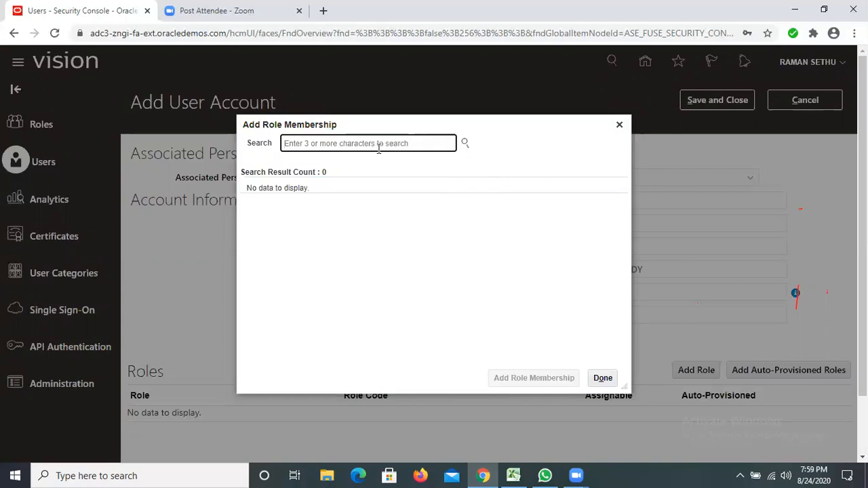
pyautogui.write('APPL')
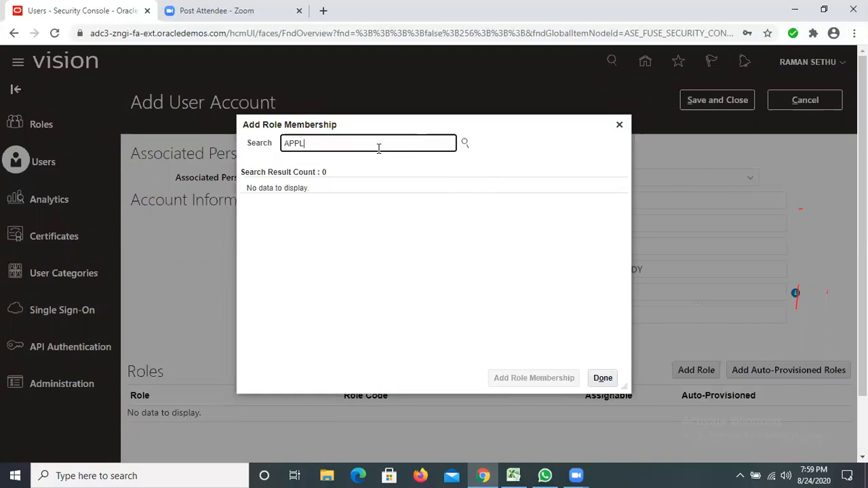
pyautogui.write('ICA')
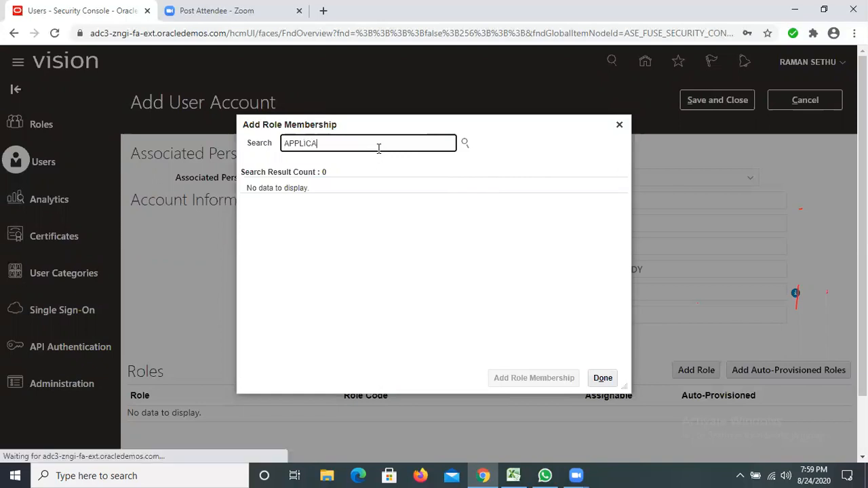
pyautogui.write('TION IM')
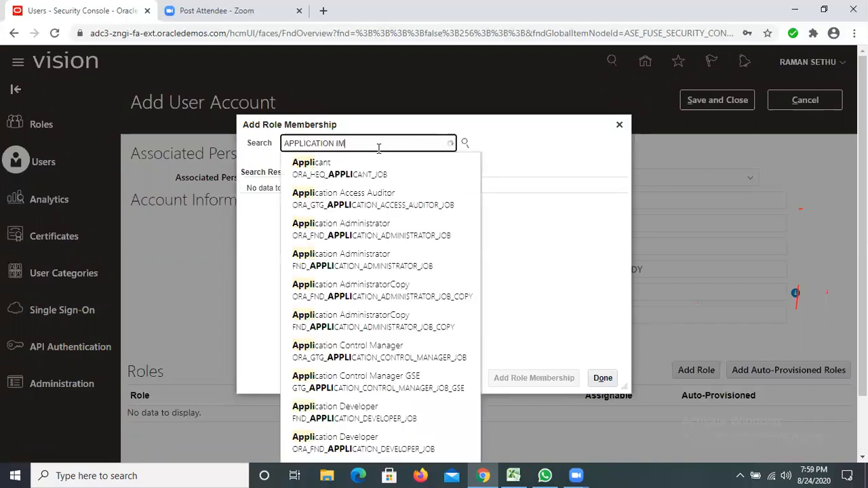
pyautogui.write('PLEMAN')
pyautogui.press('BackSpace')
pyautogui.press('BackSpace')
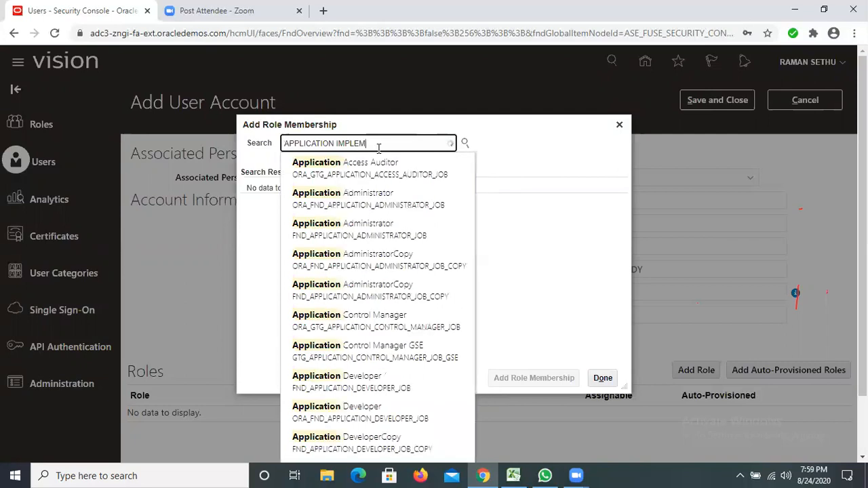
pyautogui.write('ENTATIO')
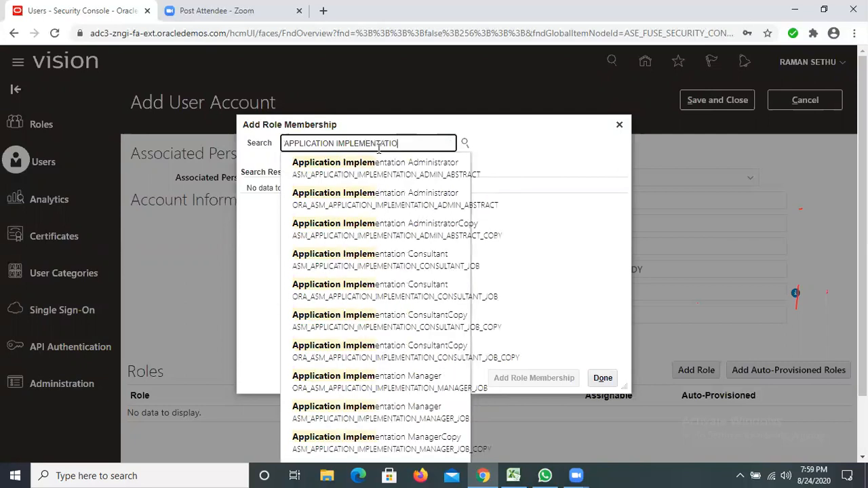
pyautogui.write('N CO')
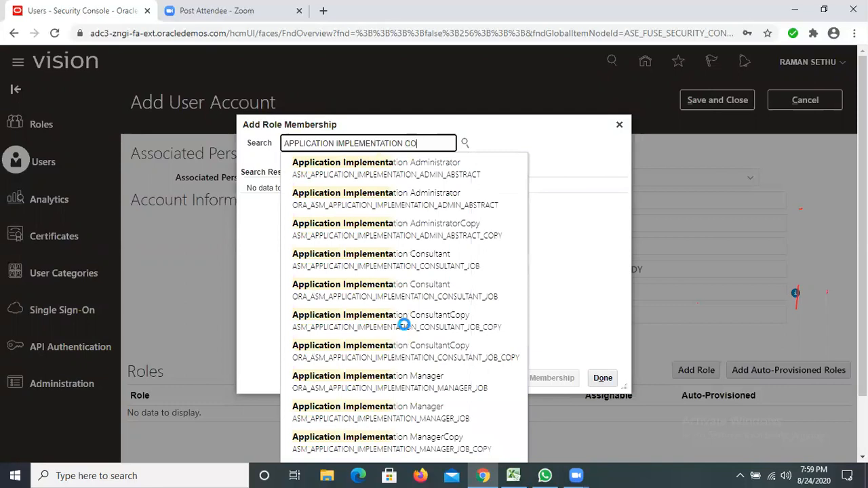
pyautogui.write('N')
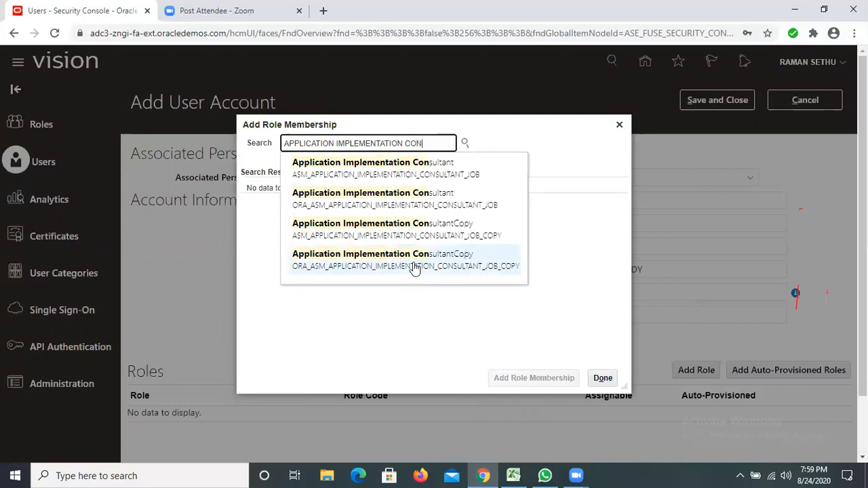
pyautogui.click(412, 195)
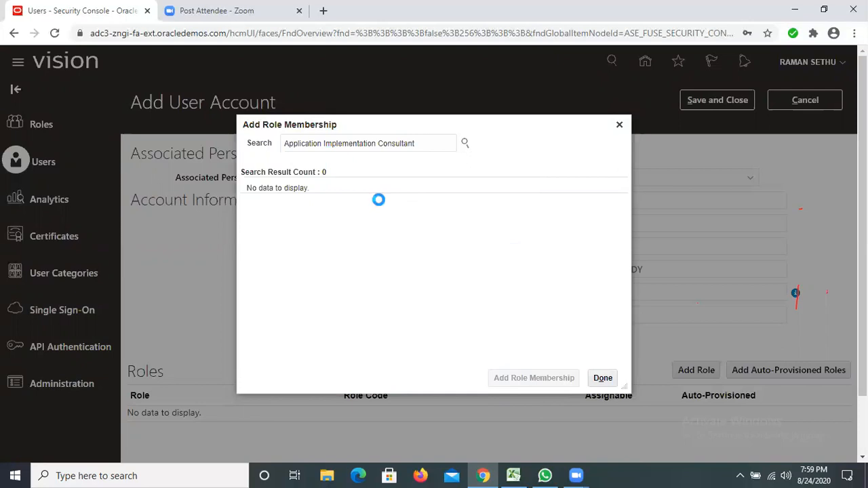
pyautogui.click(539, 378)
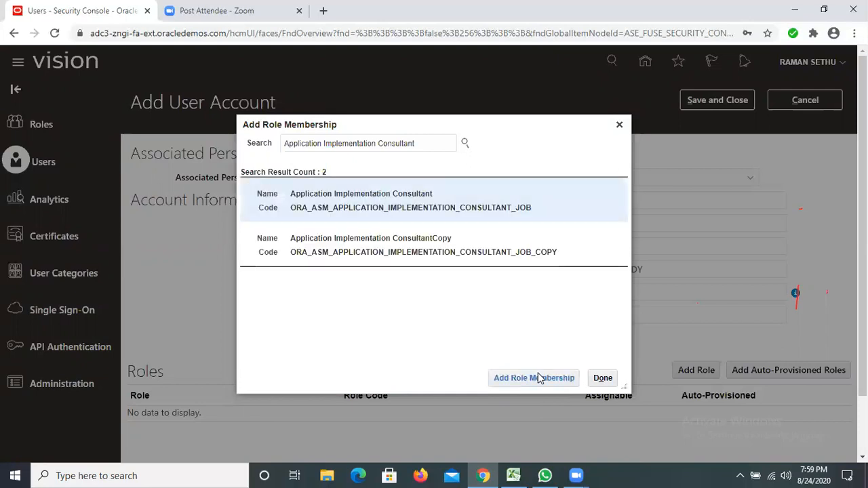
pyautogui.click(539, 378)
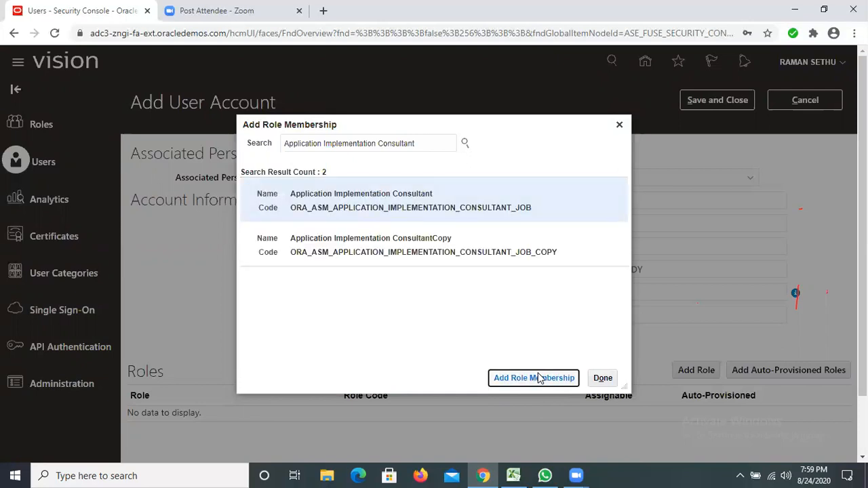
pyautogui.click(623, 124)
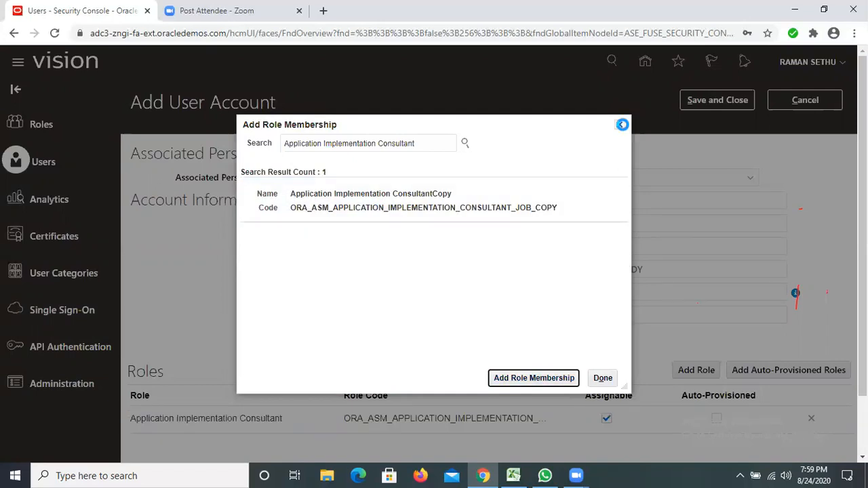
# Step: Add the IT Security Manager role with code ORA_FND_IT_SECURITY_MANAGER_JOB to the new user account
pyautogui.click(696, 370)
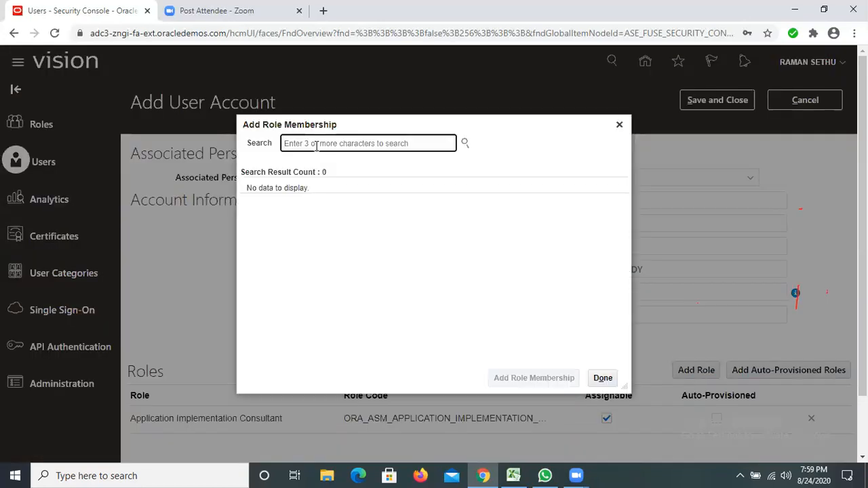
pyautogui.write('IT SE')
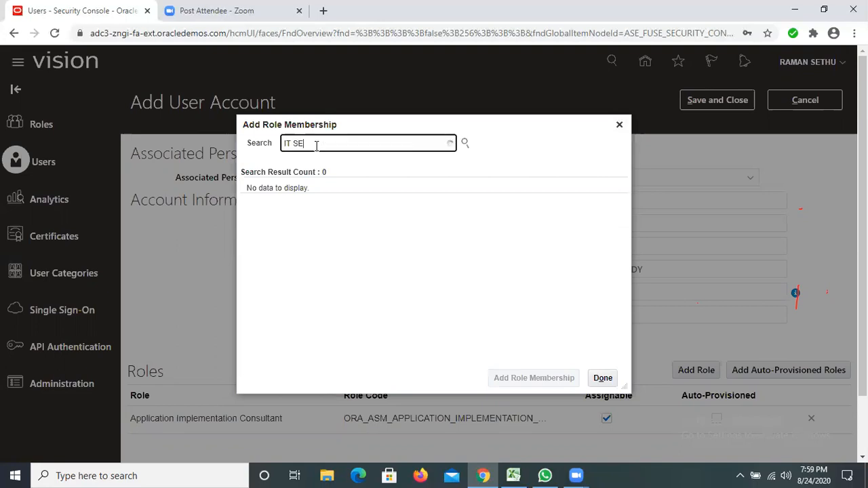
pyautogui.write('CU')
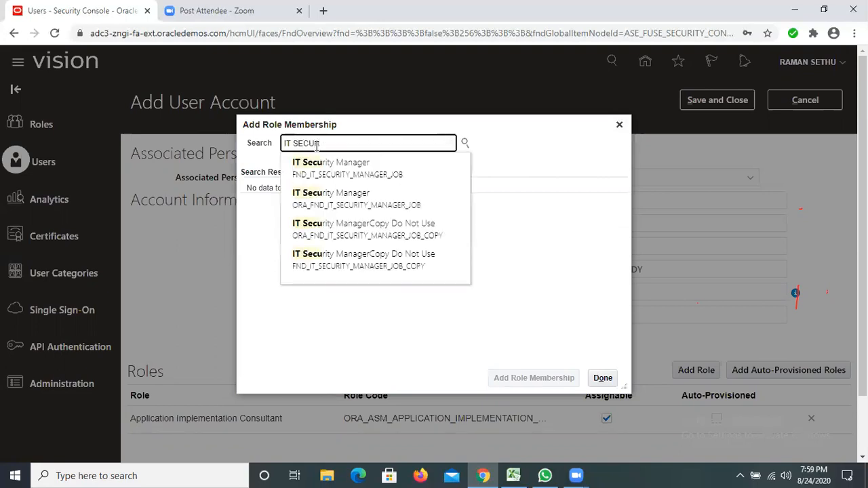
pyautogui.write('R')
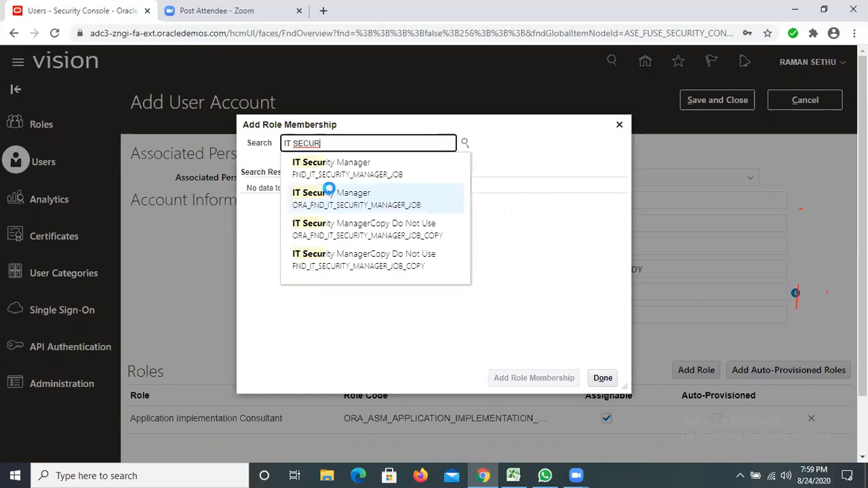
pyautogui.click(331, 195)
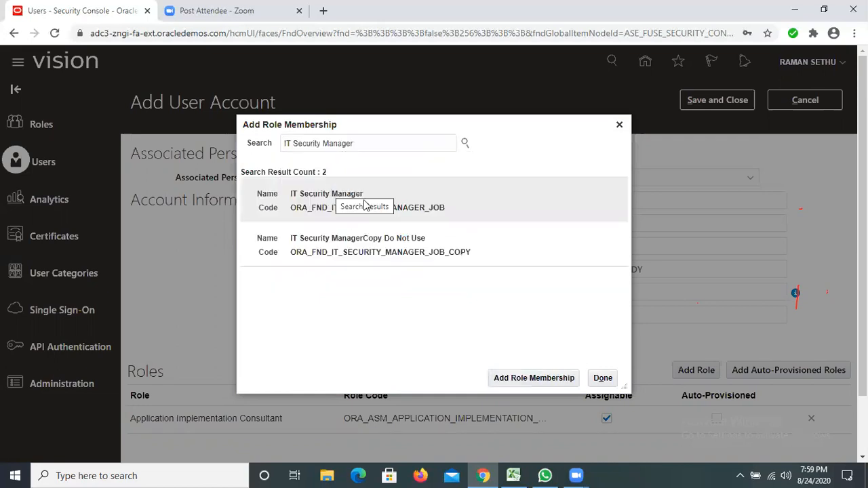
pyautogui.click(550, 380)
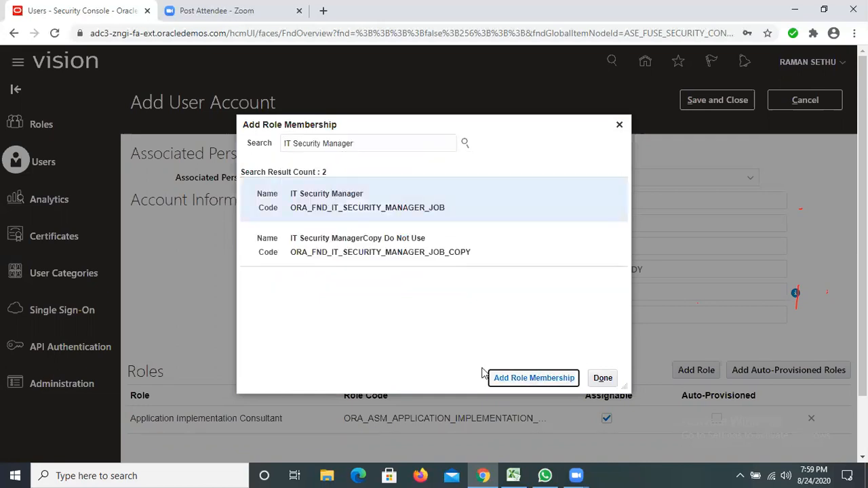
# Step: Add the Employee role with code ORA_PER_EMPLOYEE_ABSTRACT to the new user account and close the role dialog
pyautogui.click(702, 374)
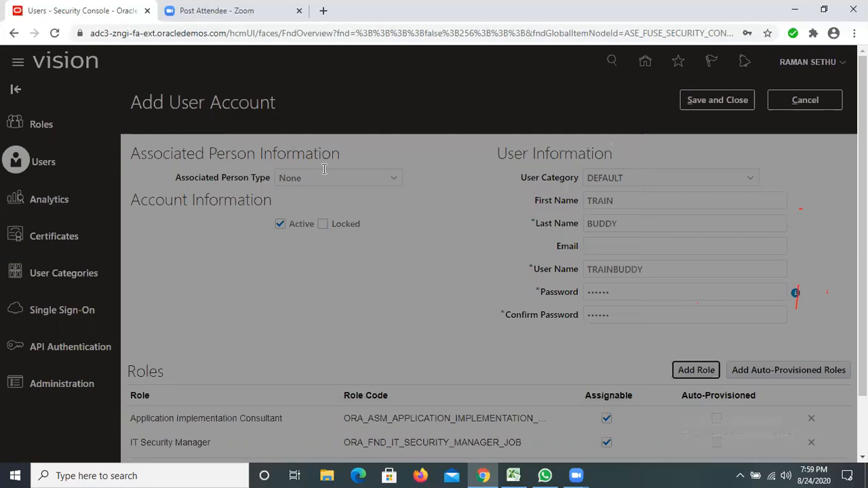
pyautogui.write('E')
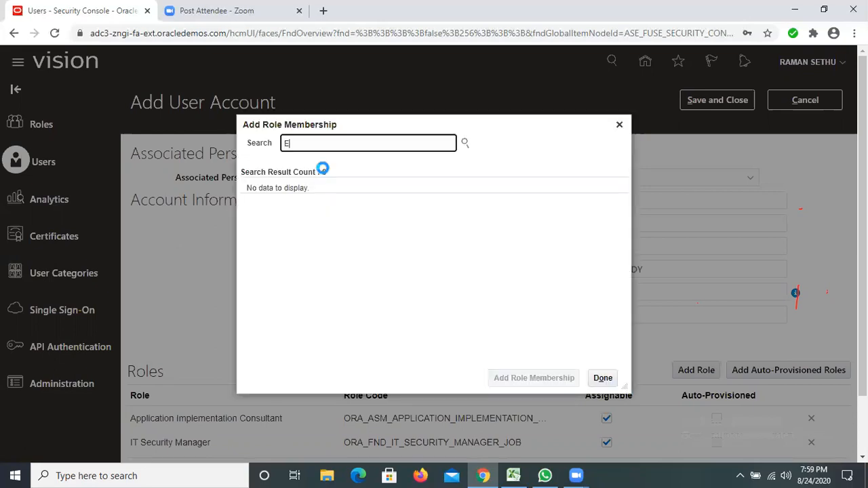
pyautogui.write('MPLOYEE')
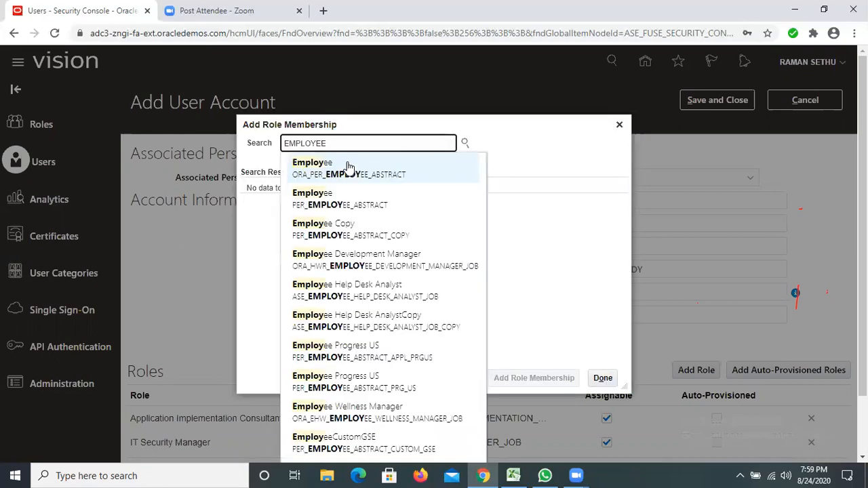
pyautogui.click(348, 166)
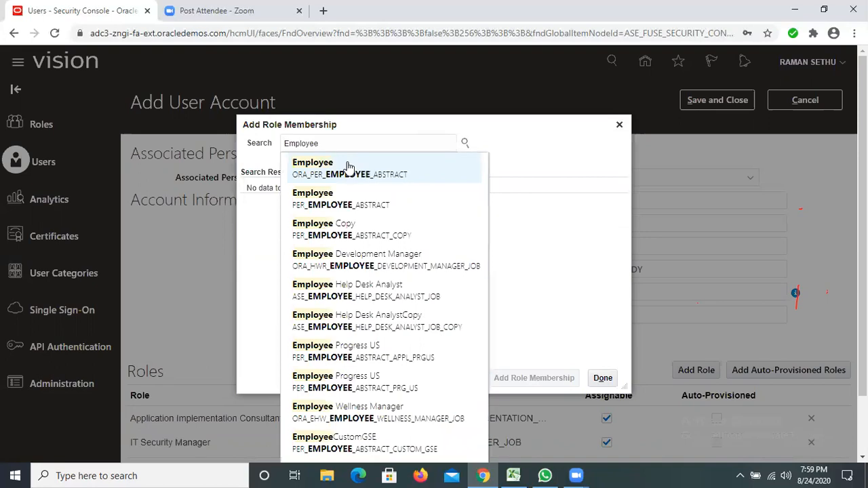
pyautogui.click(546, 241)
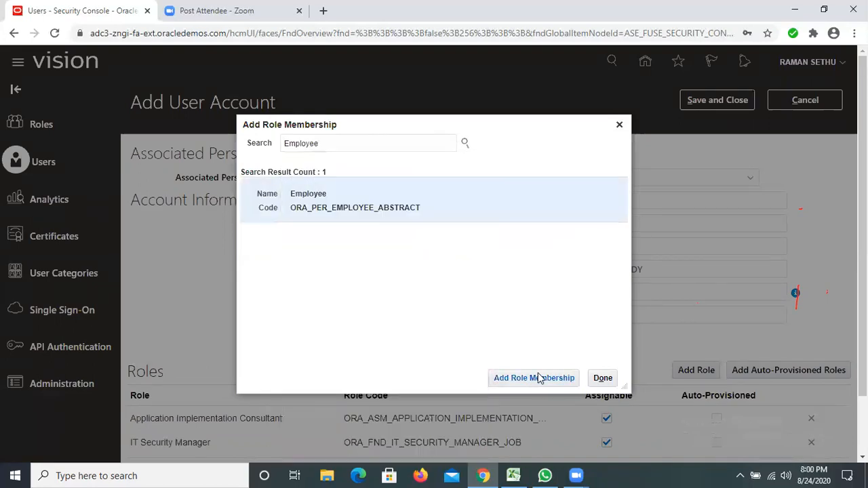
pyautogui.click(540, 383)
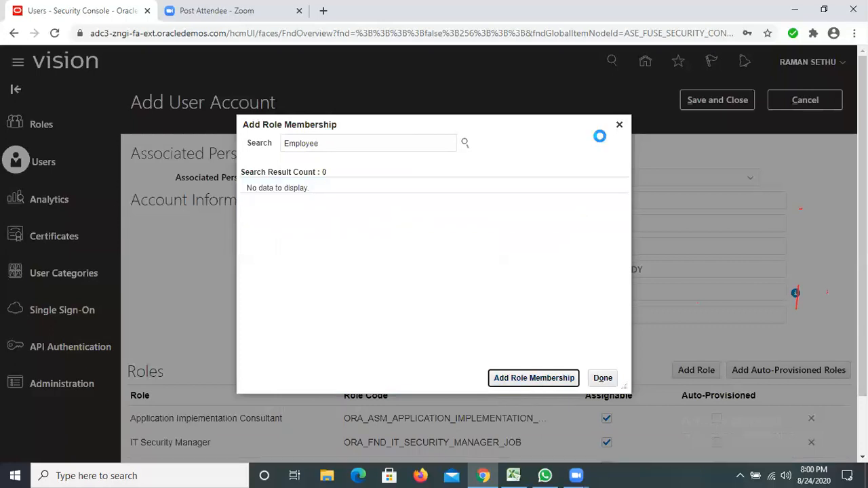
pyautogui.click(619, 127)
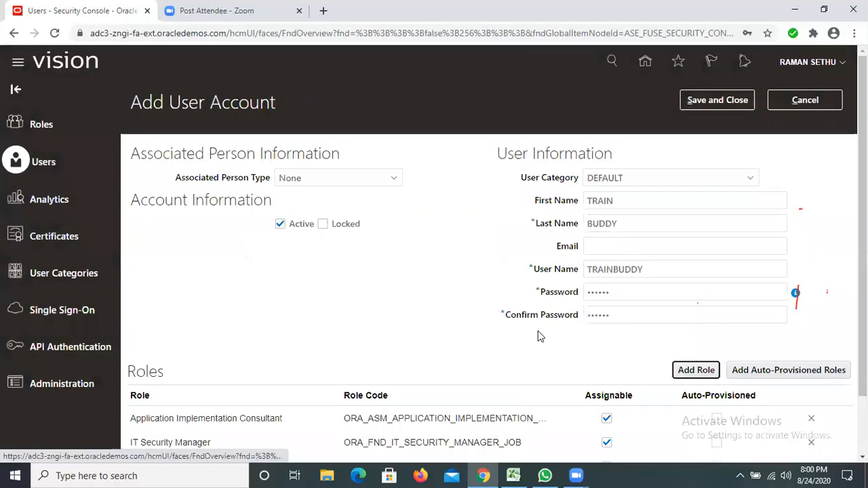
# Step: Review the roles assigned to the TRAINBUDDY account, then save the account and close its form
pyautogui.scroll(-1, 607, 427)
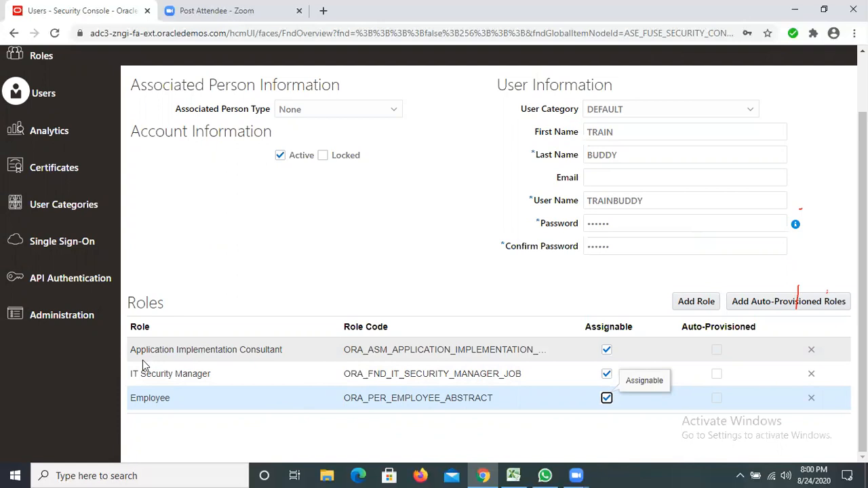
pyautogui.click(260, 357)
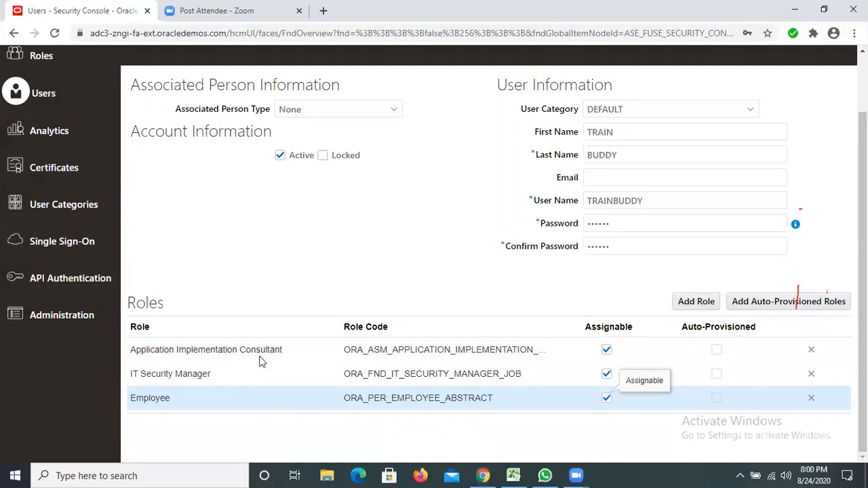
pyautogui.click(286, 357)
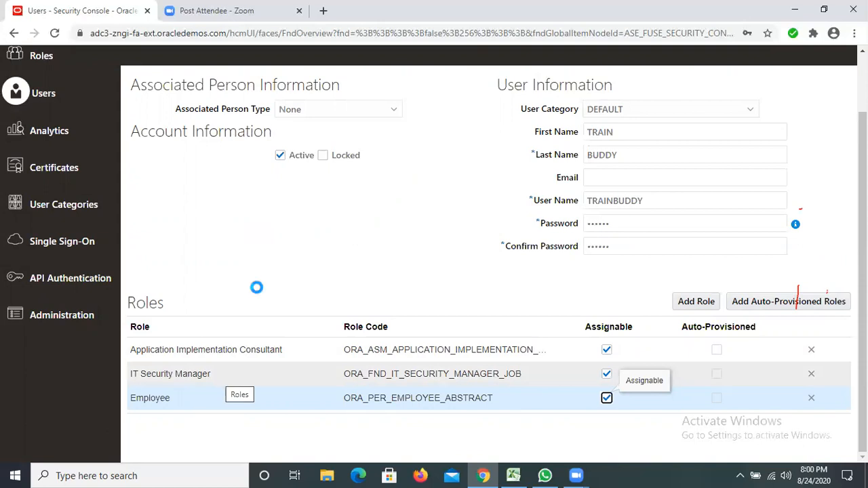
pyautogui.click(485, 476)
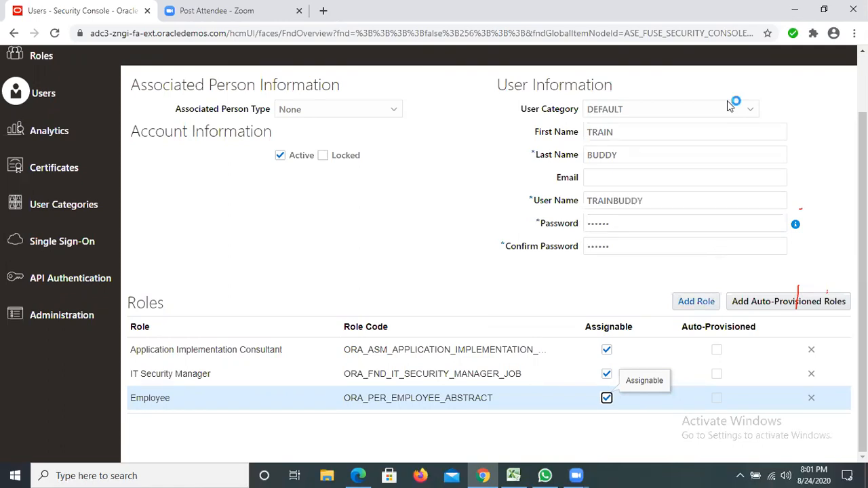
pyautogui.scroll(1, 727, 100)
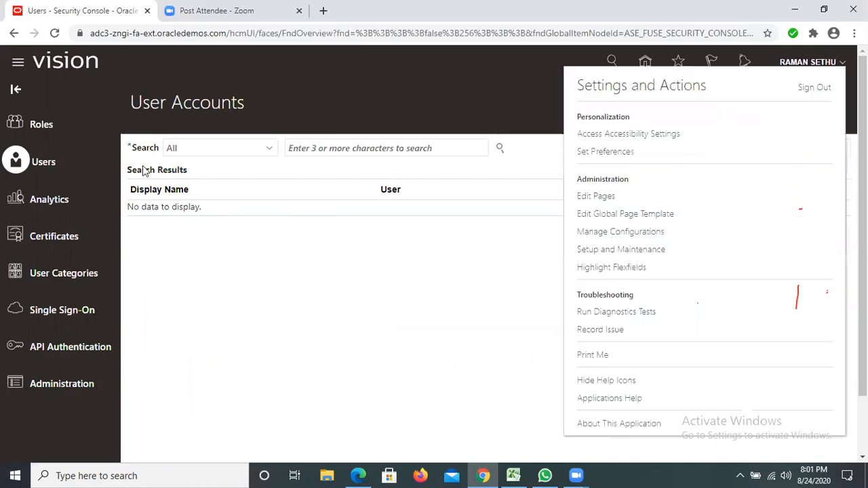
pyautogui.click(19, 66)
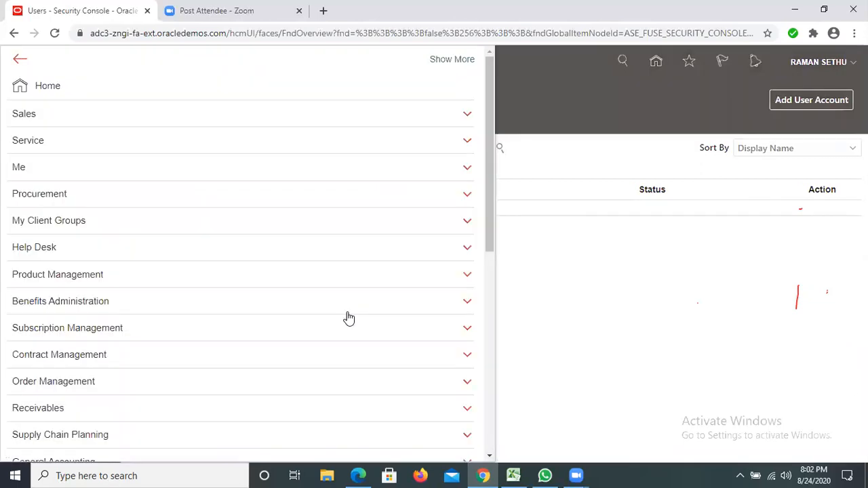
pyautogui.scroll(-10, 362, 278)
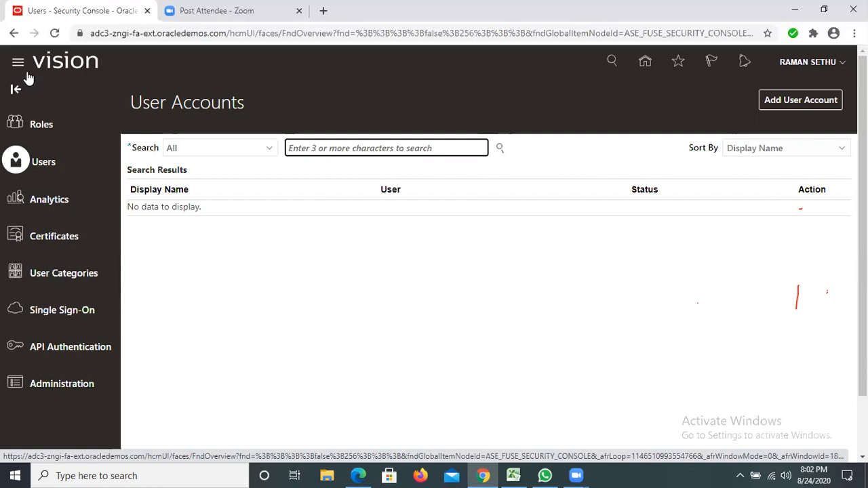
pyautogui.scroll(-1, 28, 78)
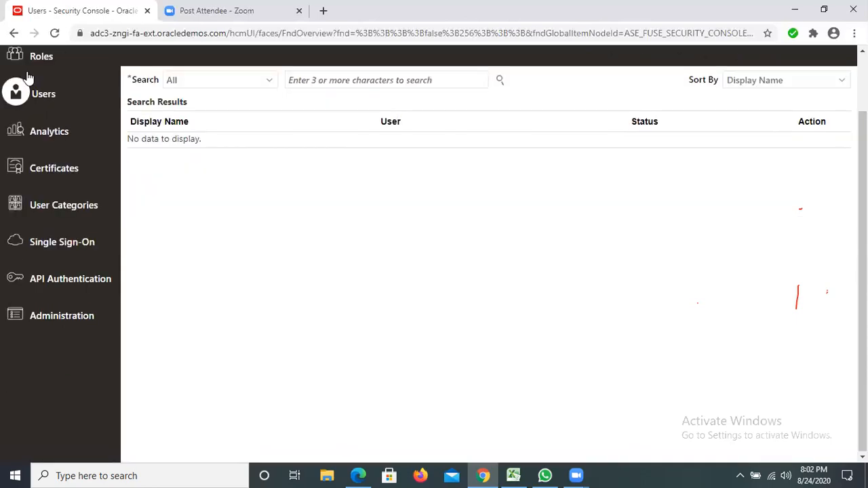
pyautogui.scroll(1, 23, 70)
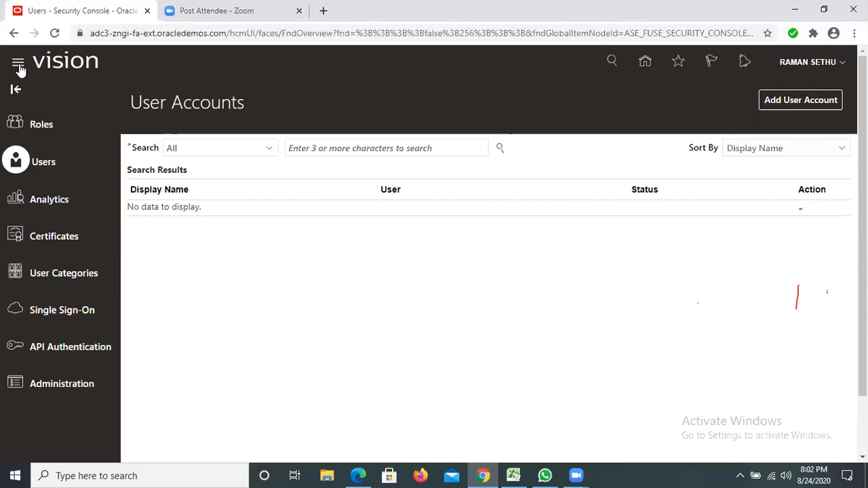
# Step: Open the Scheduled Processes work area from the application's Tools group
pyautogui.click(19, 64)
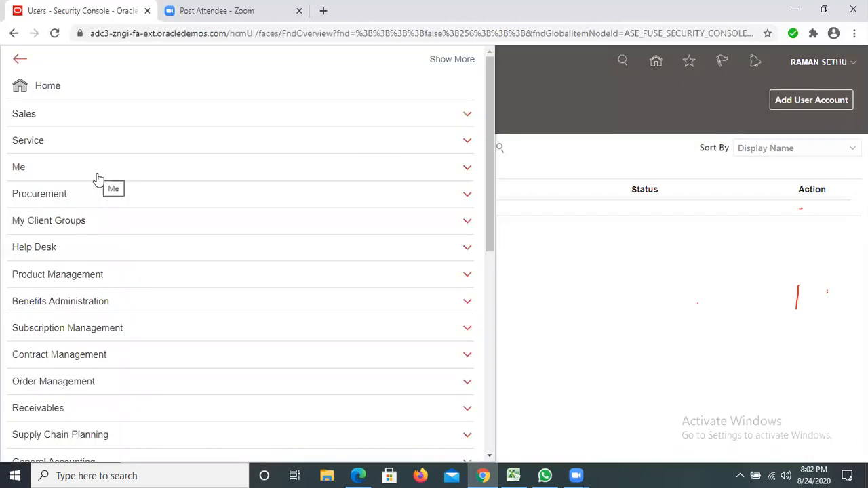
pyautogui.scroll(-6, 353, 279)
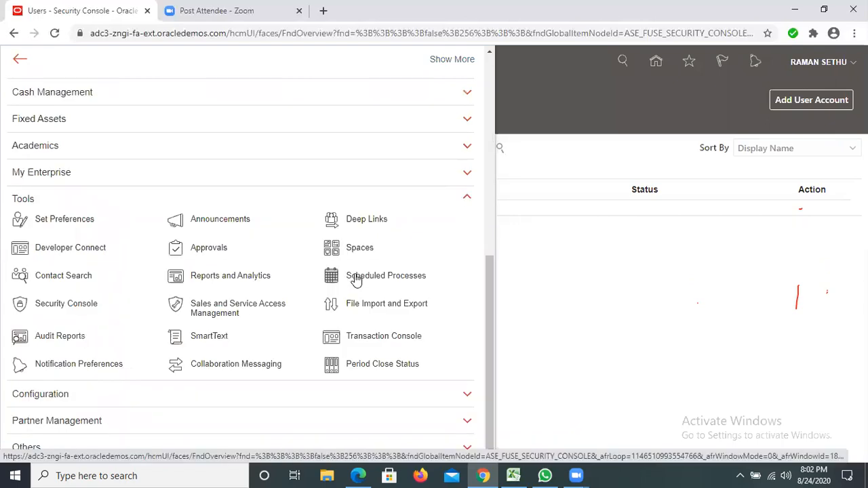
pyautogui.click(366, 276)
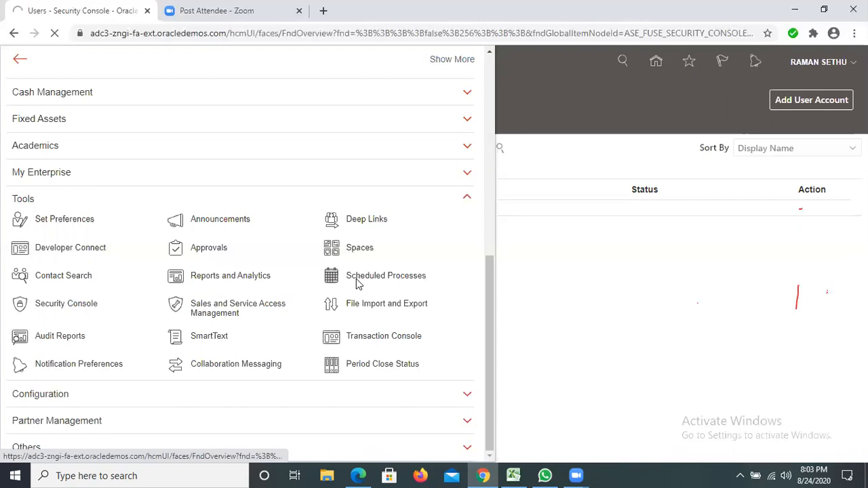
pyautogui.click(356, 278)
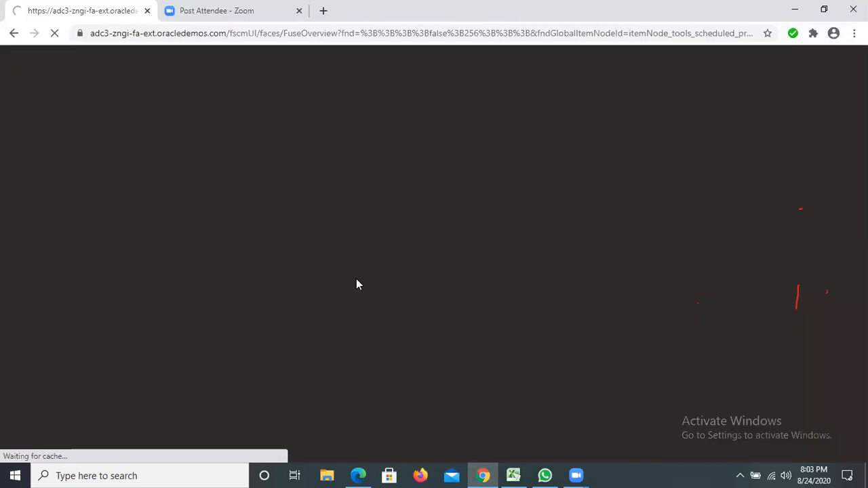
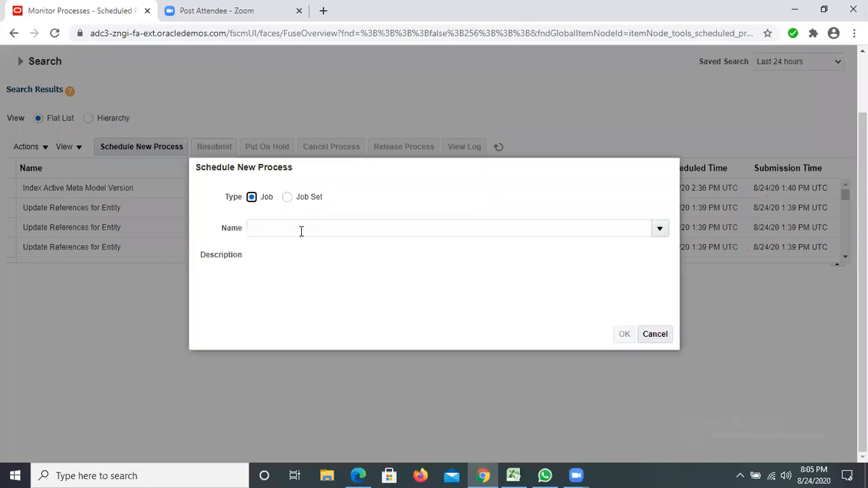
# Step: Search the job names for LDAP and choose Retrieve Latest LDAP Changes as the new process
pyautogui.click(301, 232)
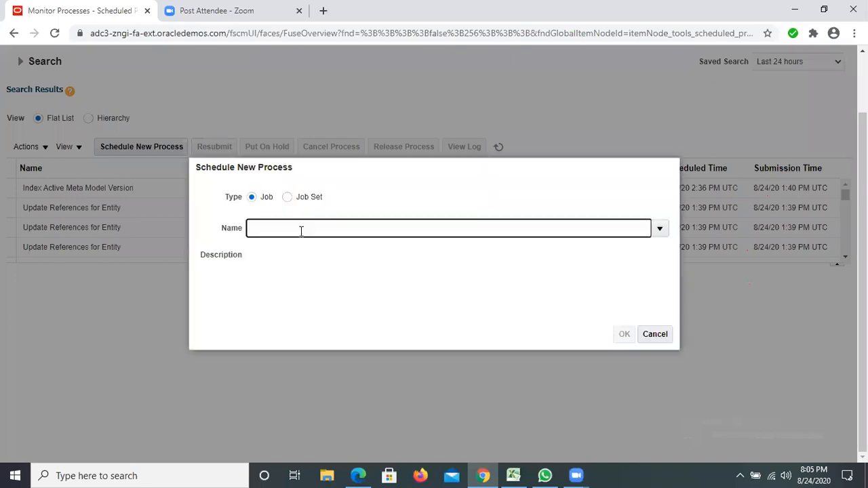
pyautogui.write('LDAP')
pyautogui.press('Return')
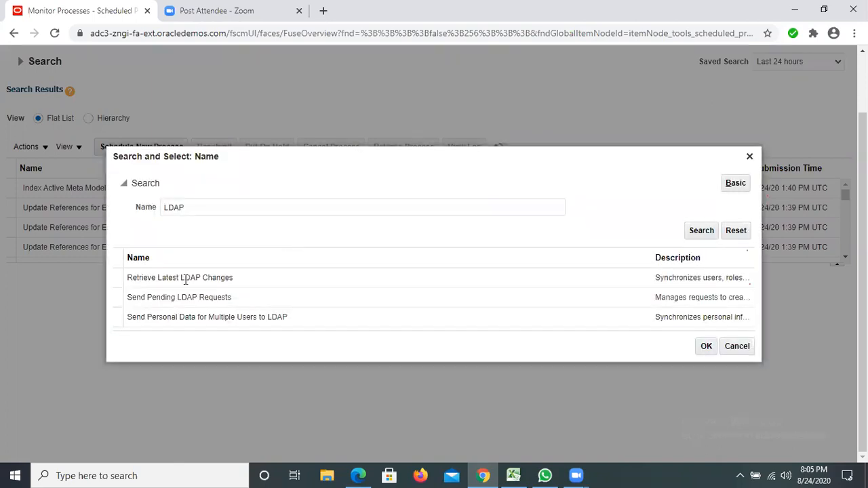
pyautogui.click(185, 280)
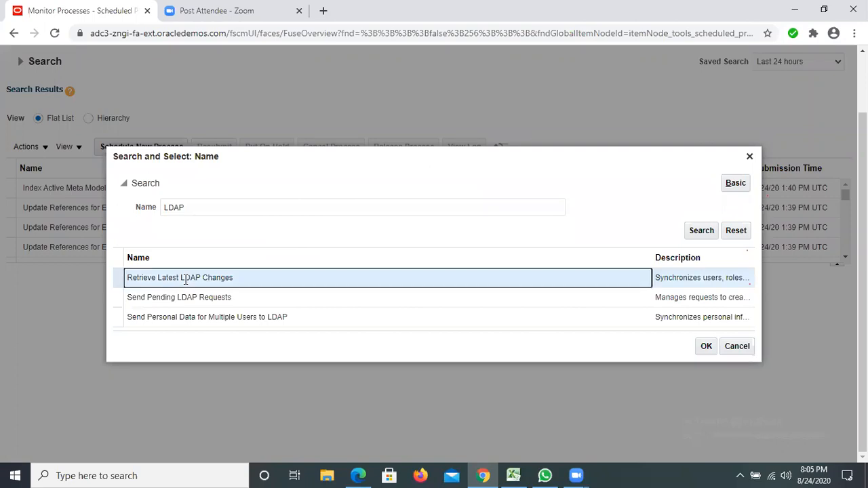
pyautogui.click(706, 349)
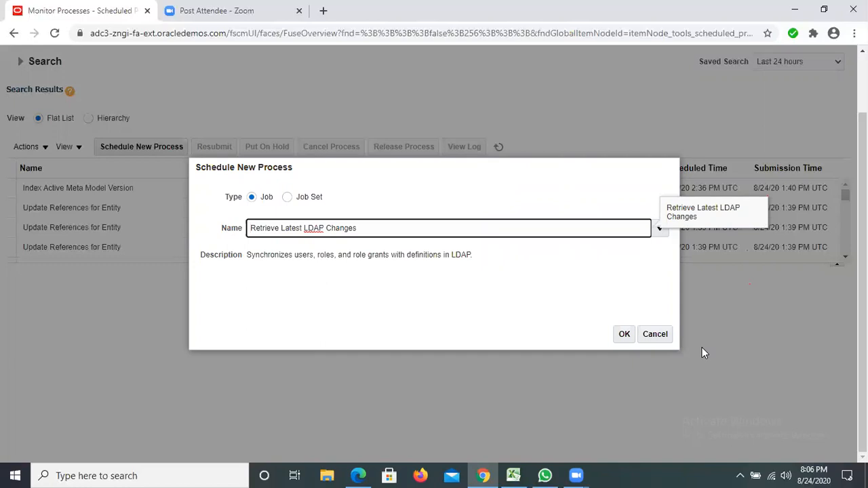
# Step: Submit the Retrieve Latest LDAP Changes process with its default options and acknowledge the submission
pyautogui.click(625, 335)
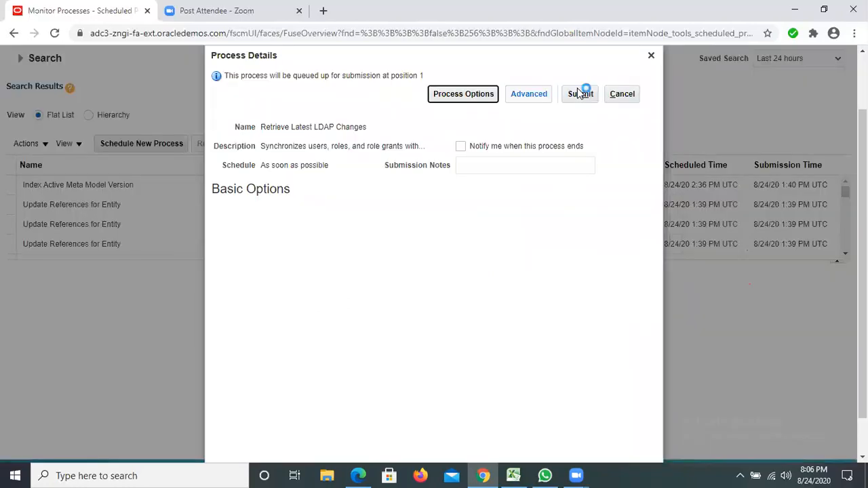
pyautogui.click(580, 94)
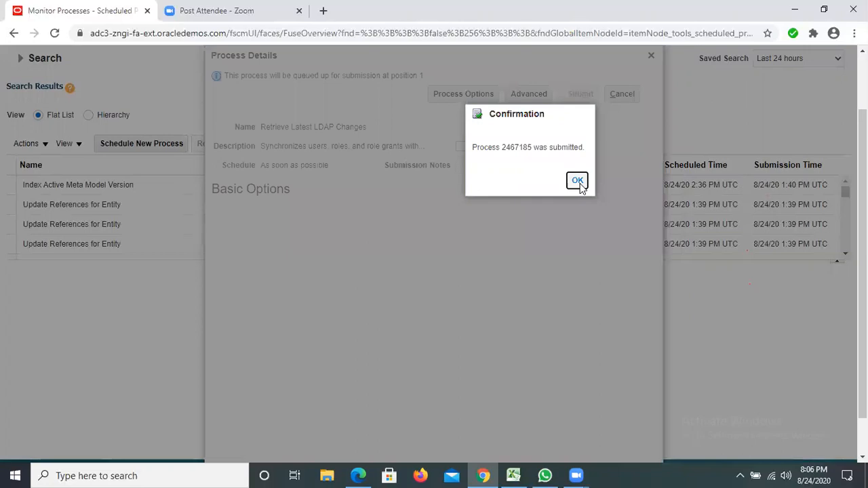
pyautogui.click(578, 182)
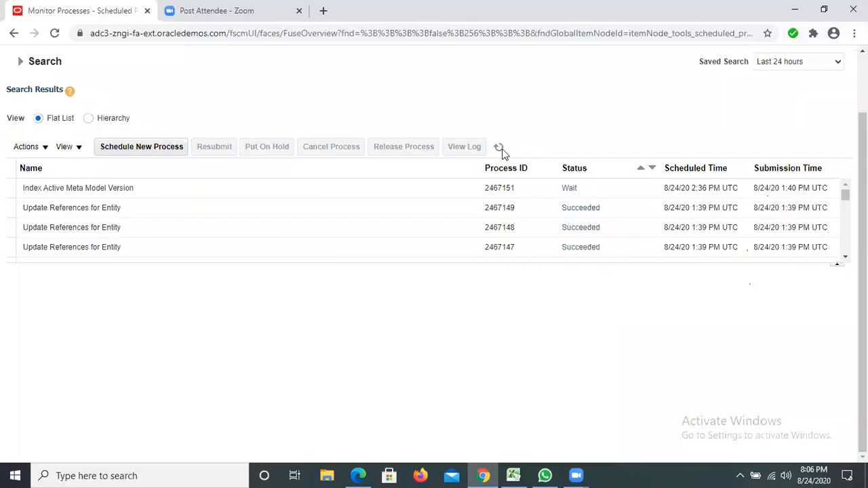
# Step: Refresh the process list repeatedly to check the status of the Retrieve Latest LDAP Changes job
pyautogui.click(502, 152)
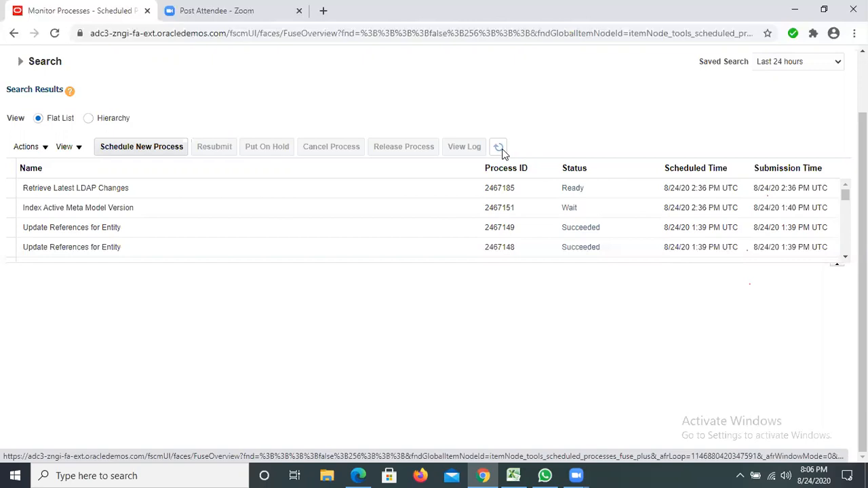
pyautogui.click(499, 148)
pyautogui.click(499, 149)
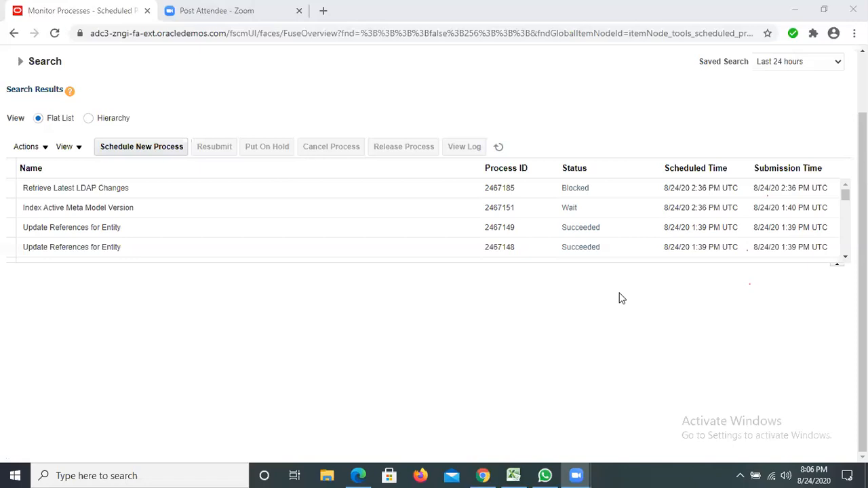
pyautogui.click(589, 328)
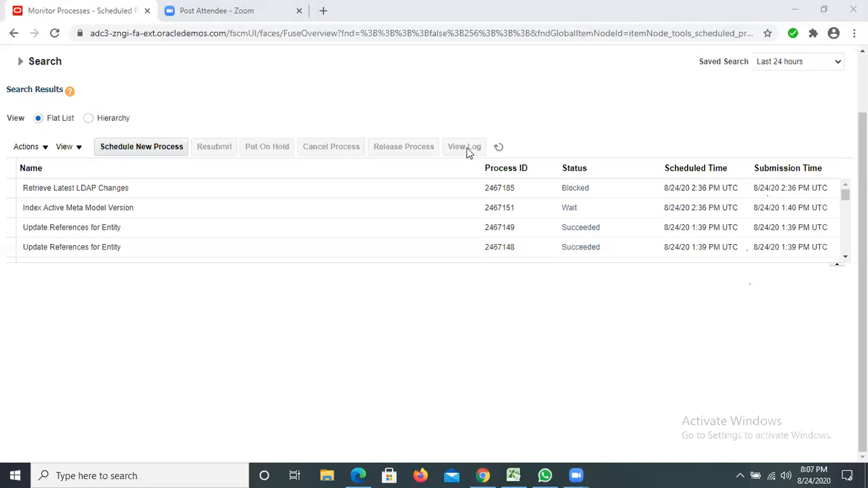
pyautogui.click(499, 148)
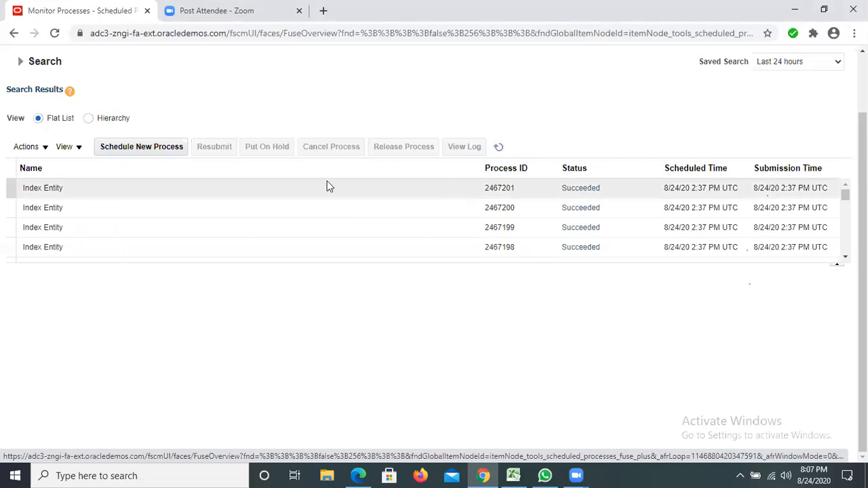
pyautogui.click(498, 148)
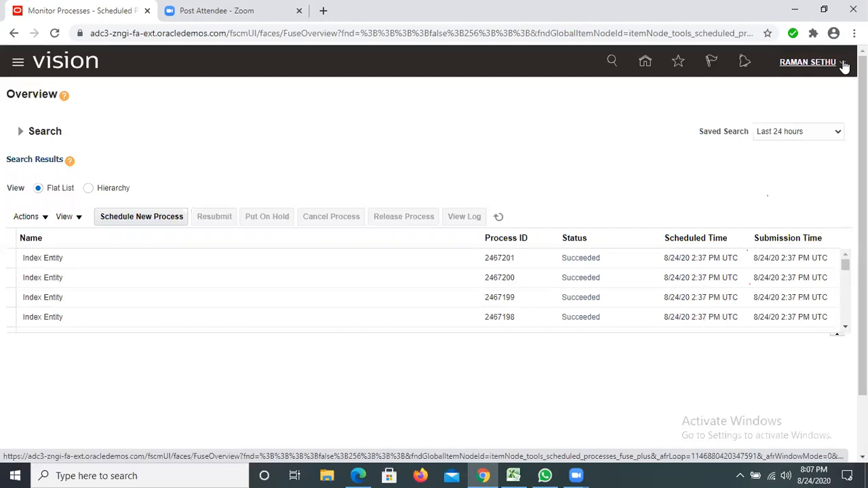
# Step: Sign out of the current administrator account and confirm the single sign-off
pyautogui.click(844, 65)
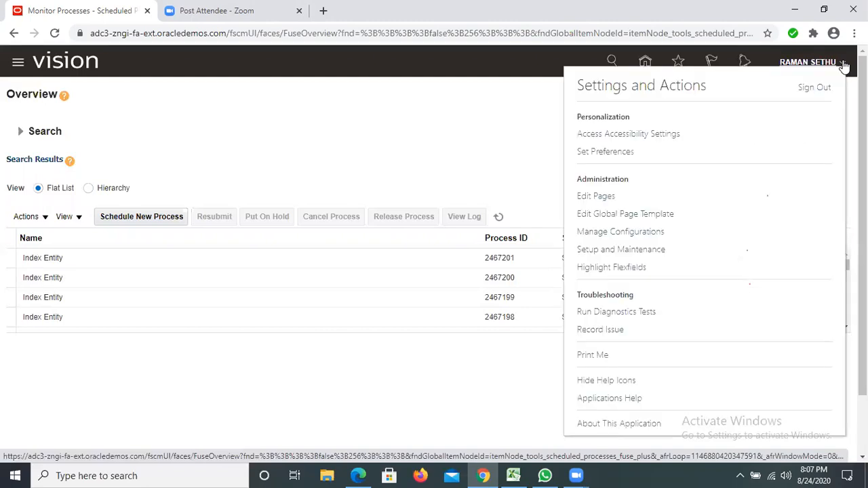
pyautogui.click(811, 87)
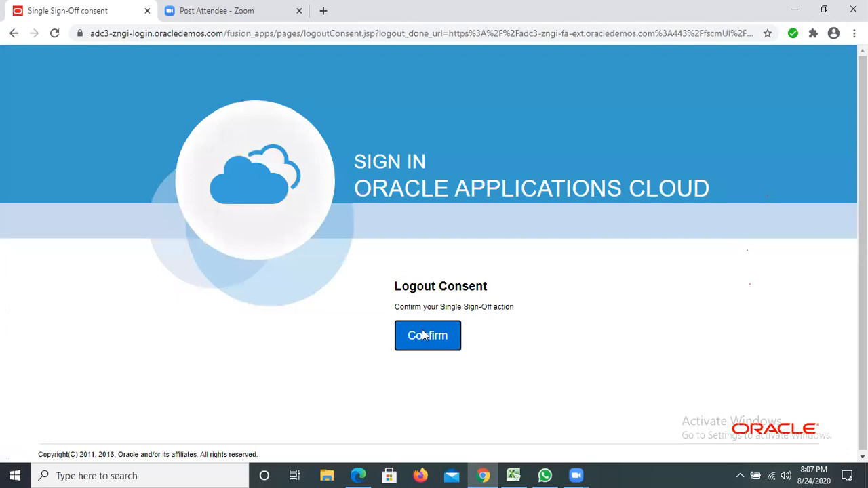
pyautogui.click(423, 335)
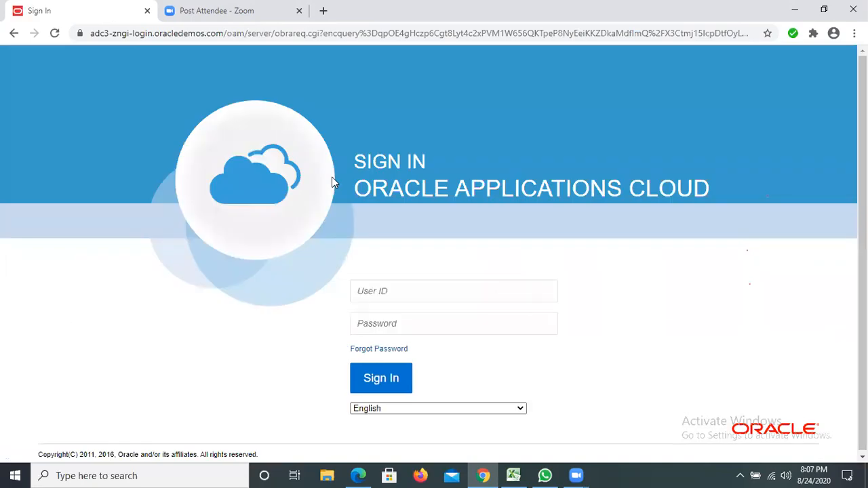
# Step: Sign in to Oracle Applications Cloud with the user ID TRAINBUDDY and the account password
pyautogui.click(420, 293)
pyautogui.write('TRAO')
pyautogui.press('BackSpace')
pyautogui.write('IN ')
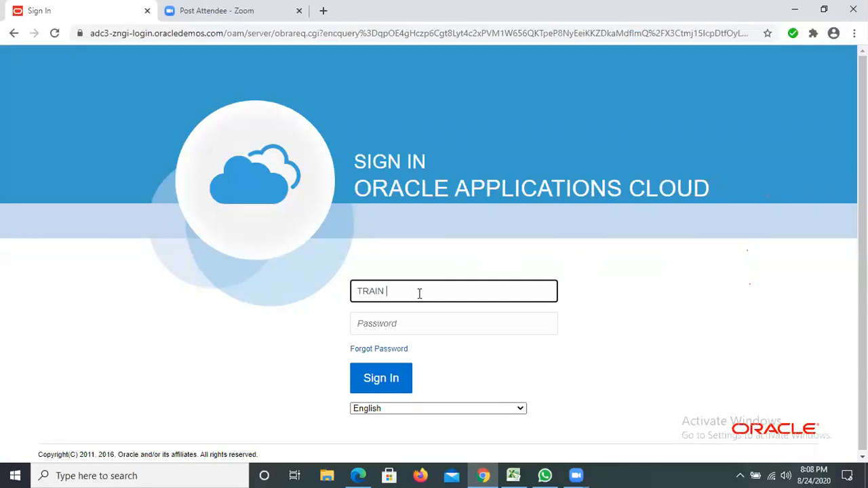
pyautogui.write('BUDDY')
pyautogui.click(397, 321)
pyautogui.write('••••••')
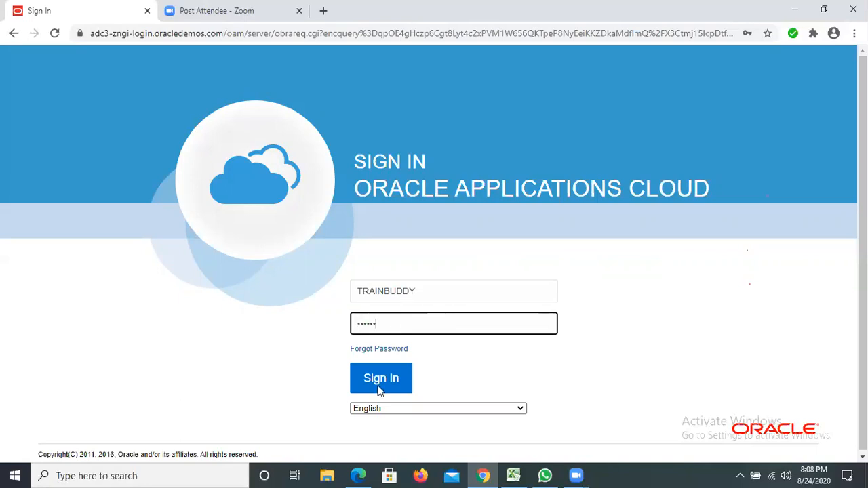
pyautogui.write('••')
pyautogui.click(383, 384)
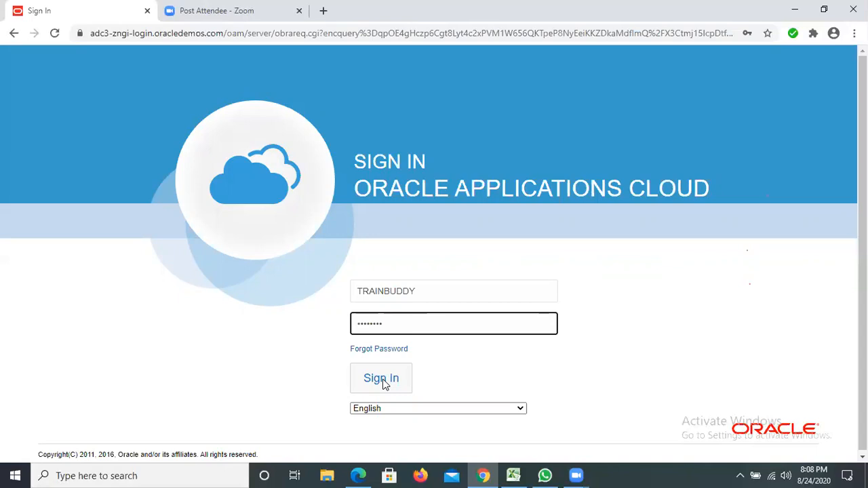
pyautogui.click(384, 384)
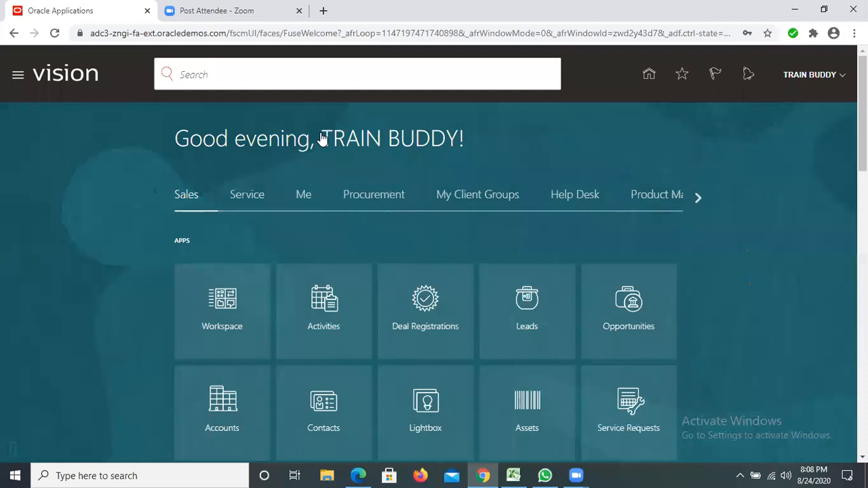
# Step: Expand the Navigator's Tools group and examine the work areas offered to the account, including Security Console
pyautogui.click(17, 76)
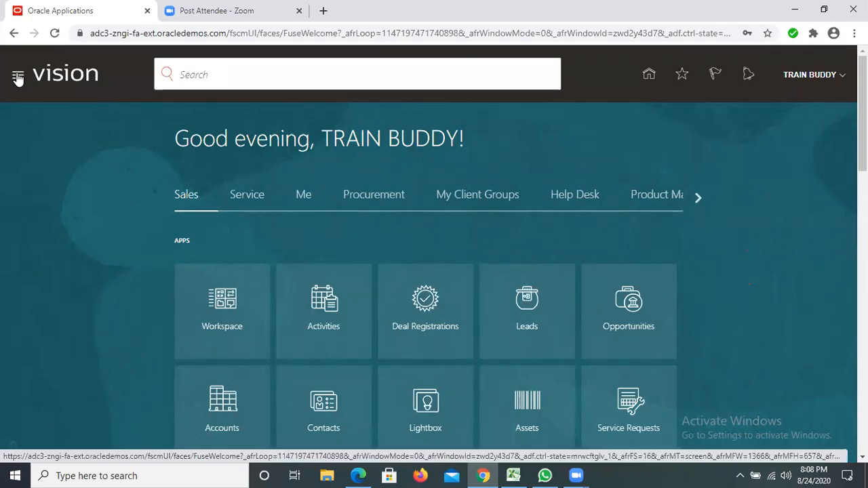
pyautogui.click(17, 77)
pyautogui.scroll(-3, 146, 219)
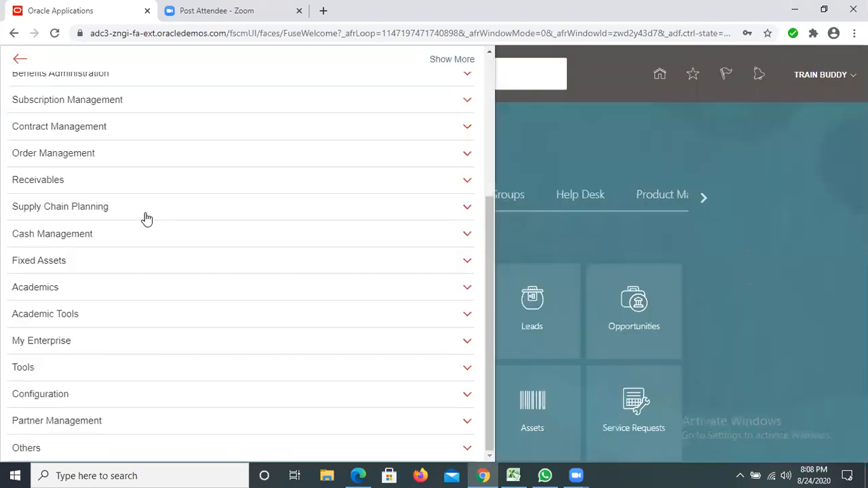
pyautogui.click(45, 374)
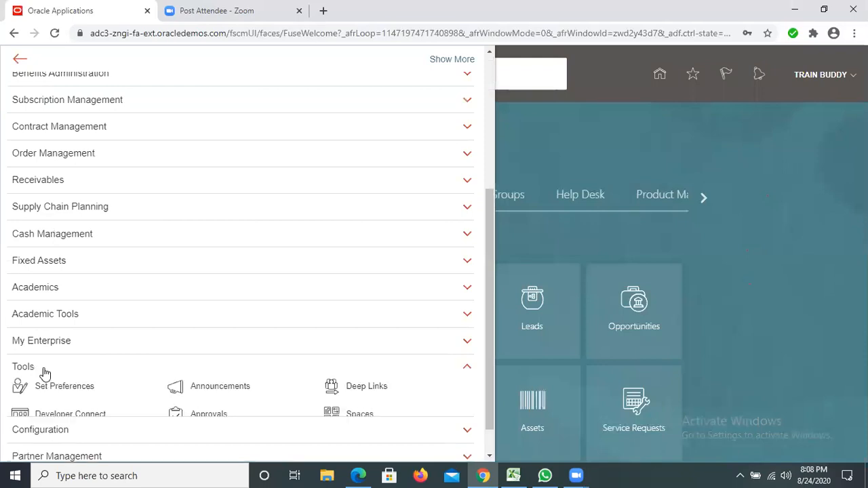
pyautogui.scroll(-1, 61, 390)
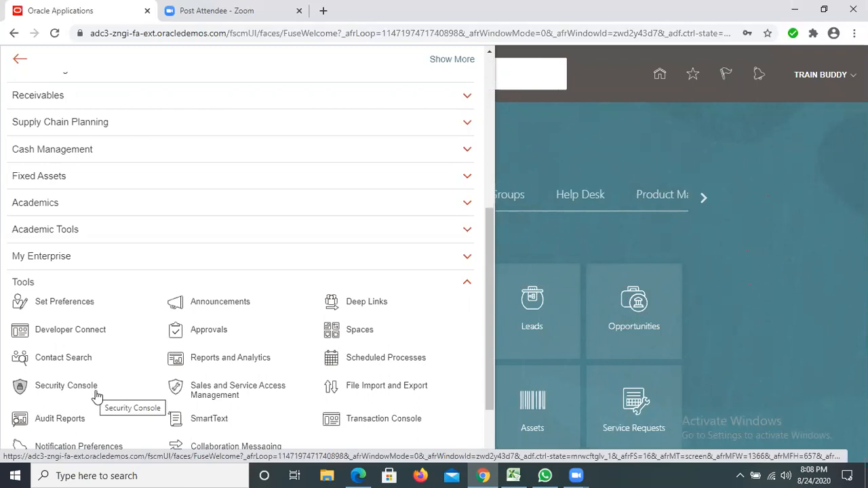
pyautogui.click(34, 400)
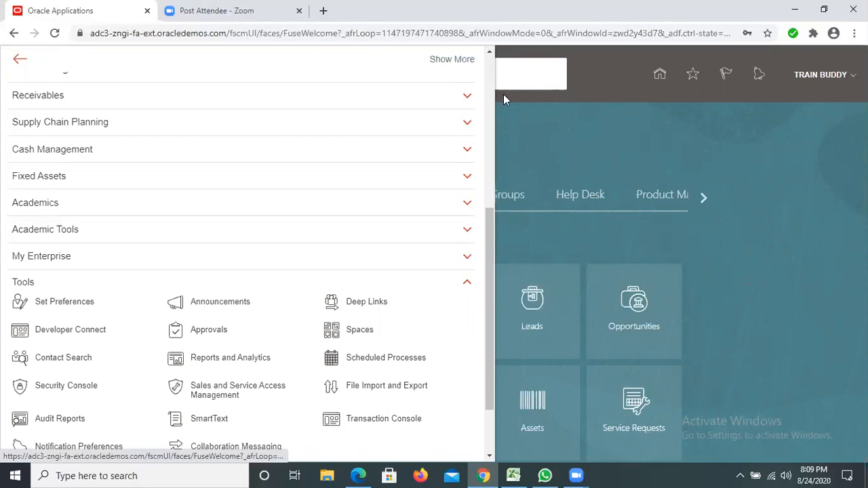
# Step: Close the Navigator and open the Setup and Maintenance work area for the TRAINBUDDY account
pyautogui.click(842, 79)
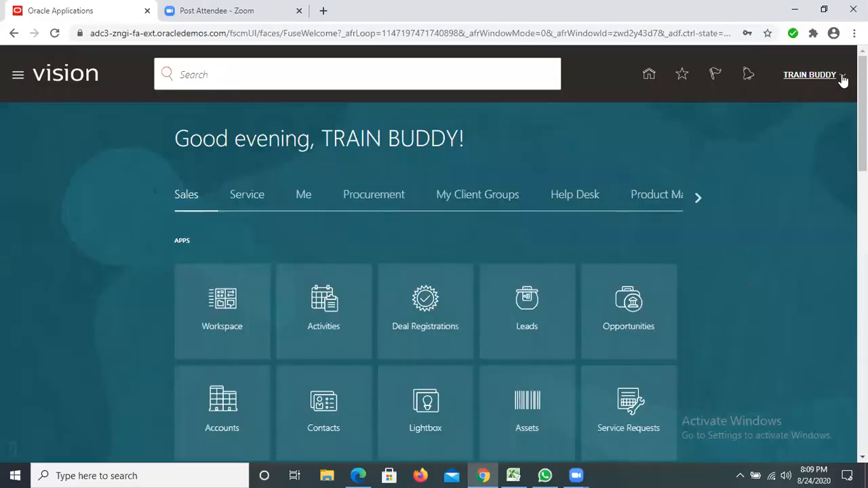
pyautogui.click(843, 80)
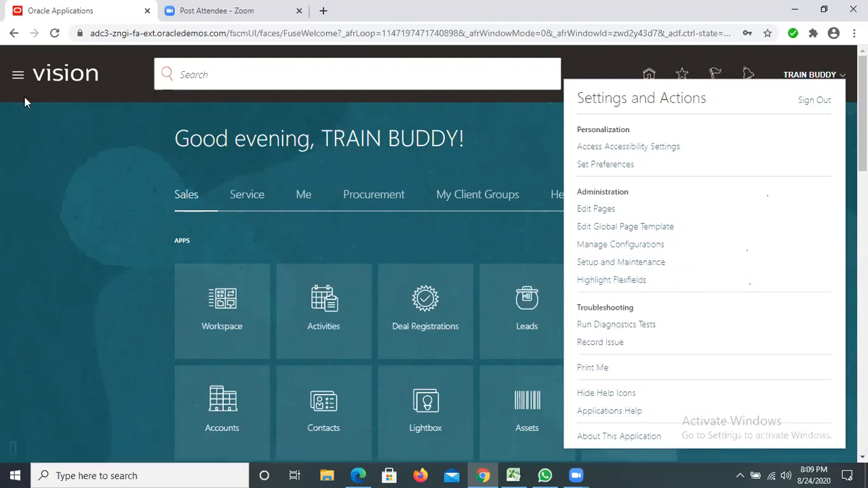
pyautogui.click(142, 145)
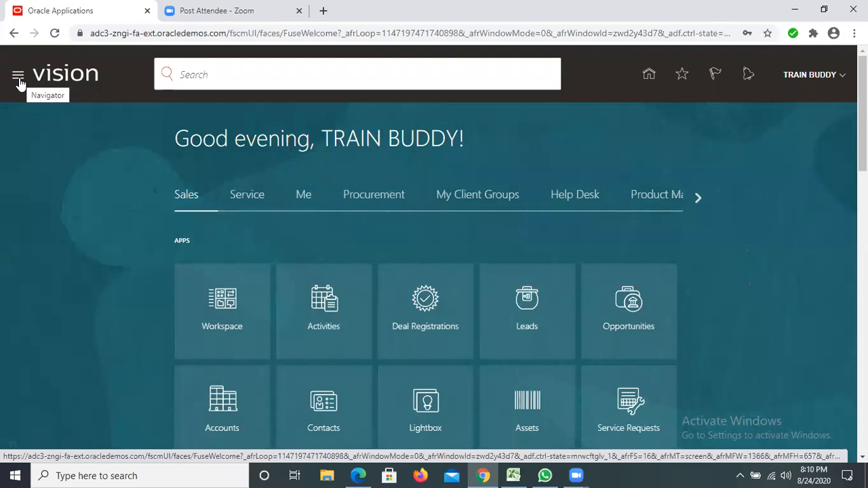
pyautogui.click(843, 78)
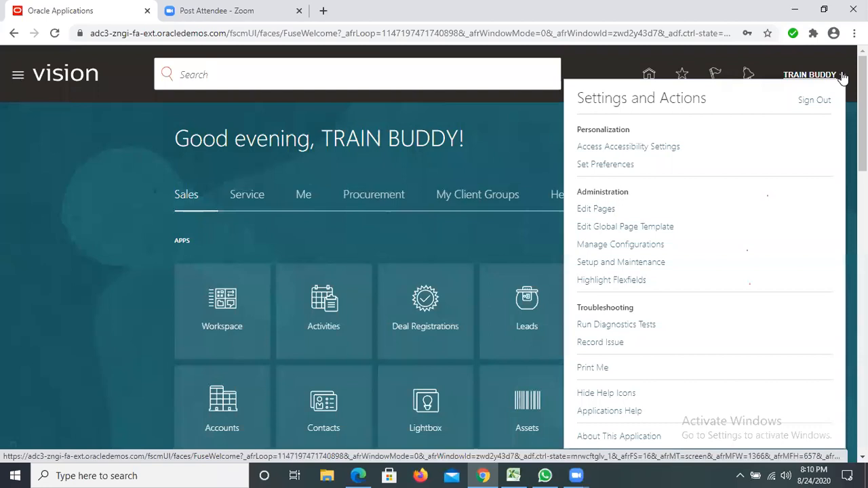
pyautogui.click(630, 269)
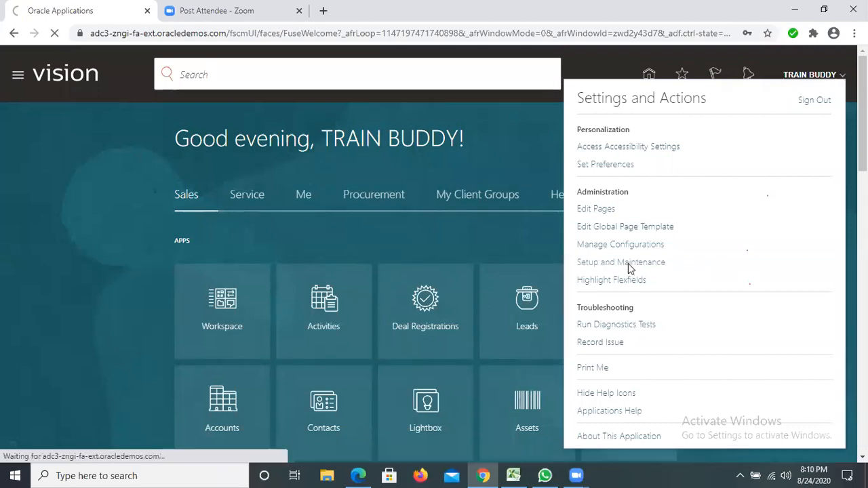